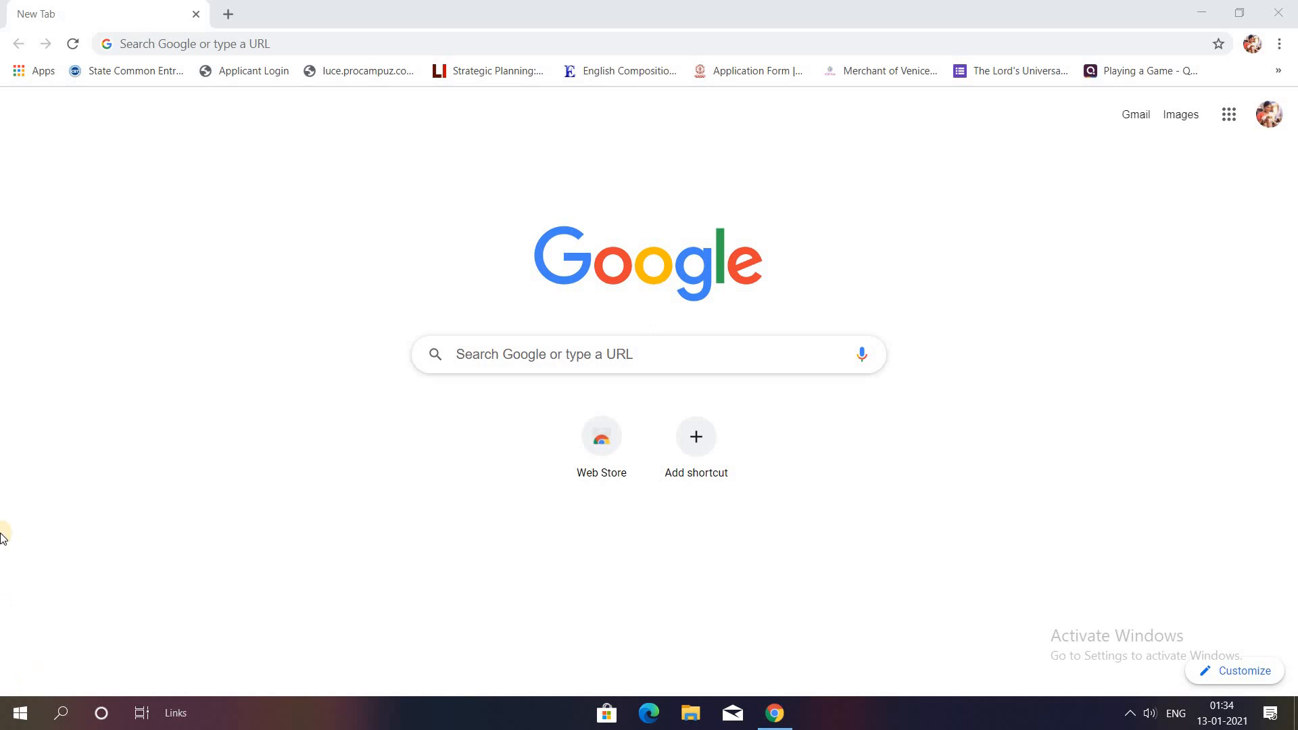
Search Google for quizizz and open the Quizziz site link from the results
{"action": "left_click", "coordinate": [595, 352]}
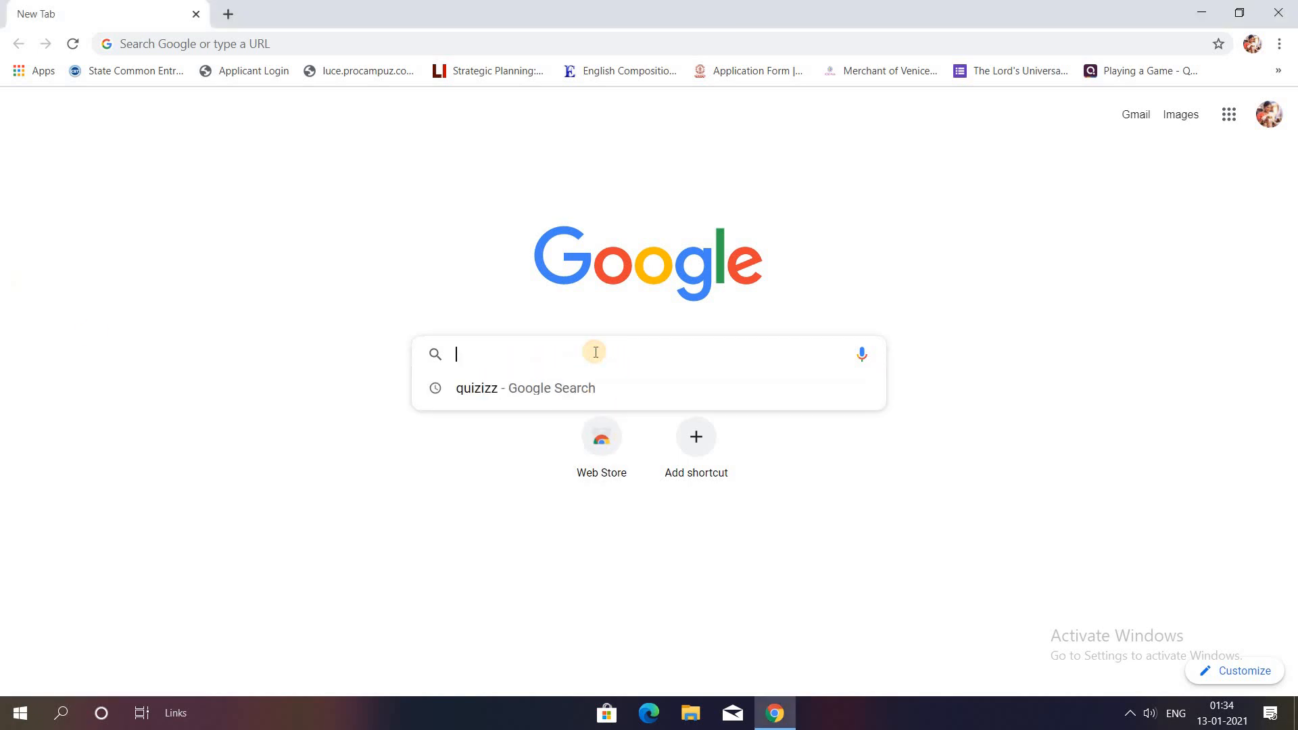
{"action": "left_click", "coordinate": [517, 397]}
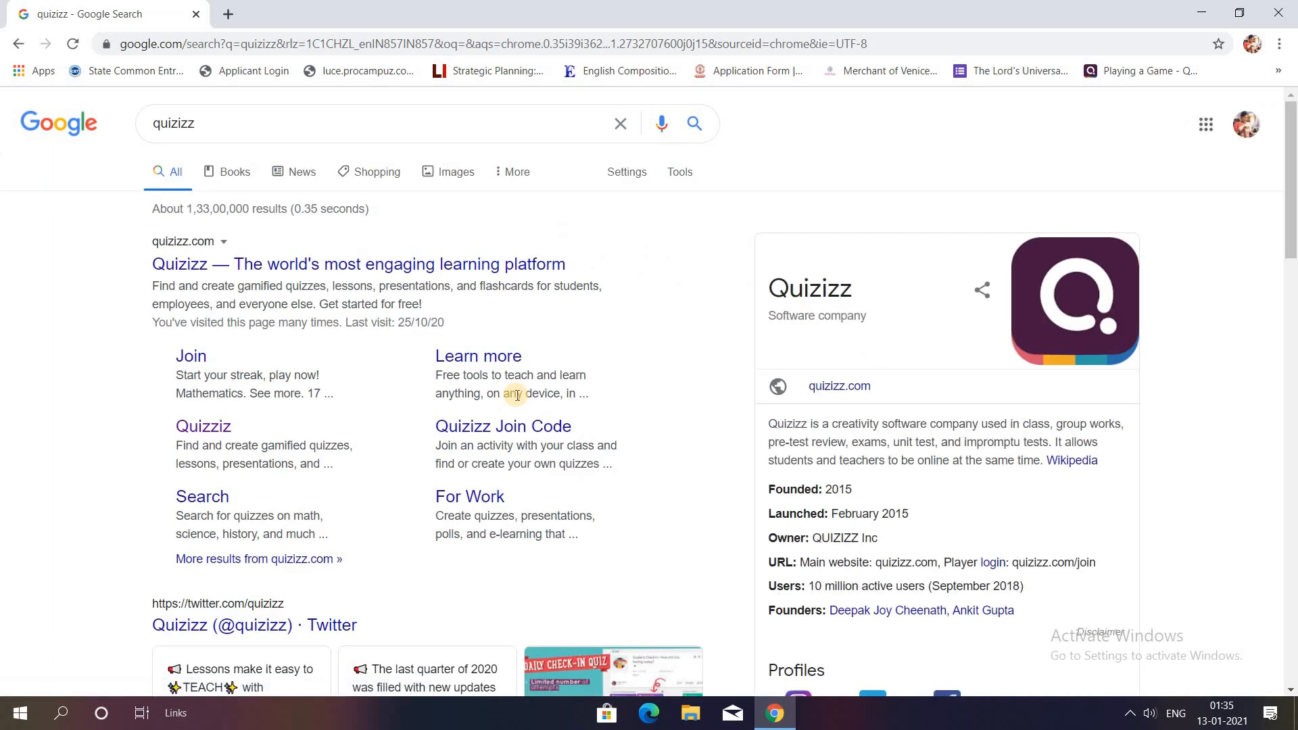
{"action": "left_click", "coordinate": [197, 433]}
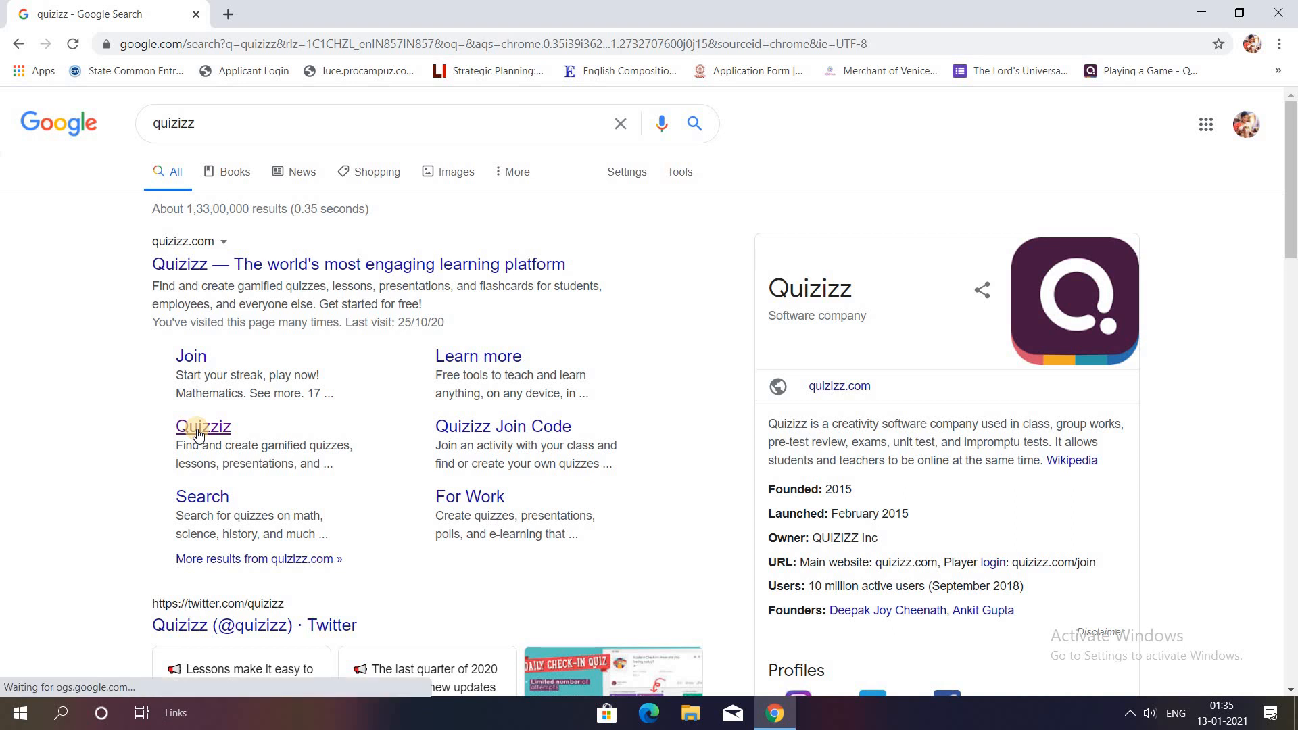
{"action": "left_click", "coordinate": [197, 431]}
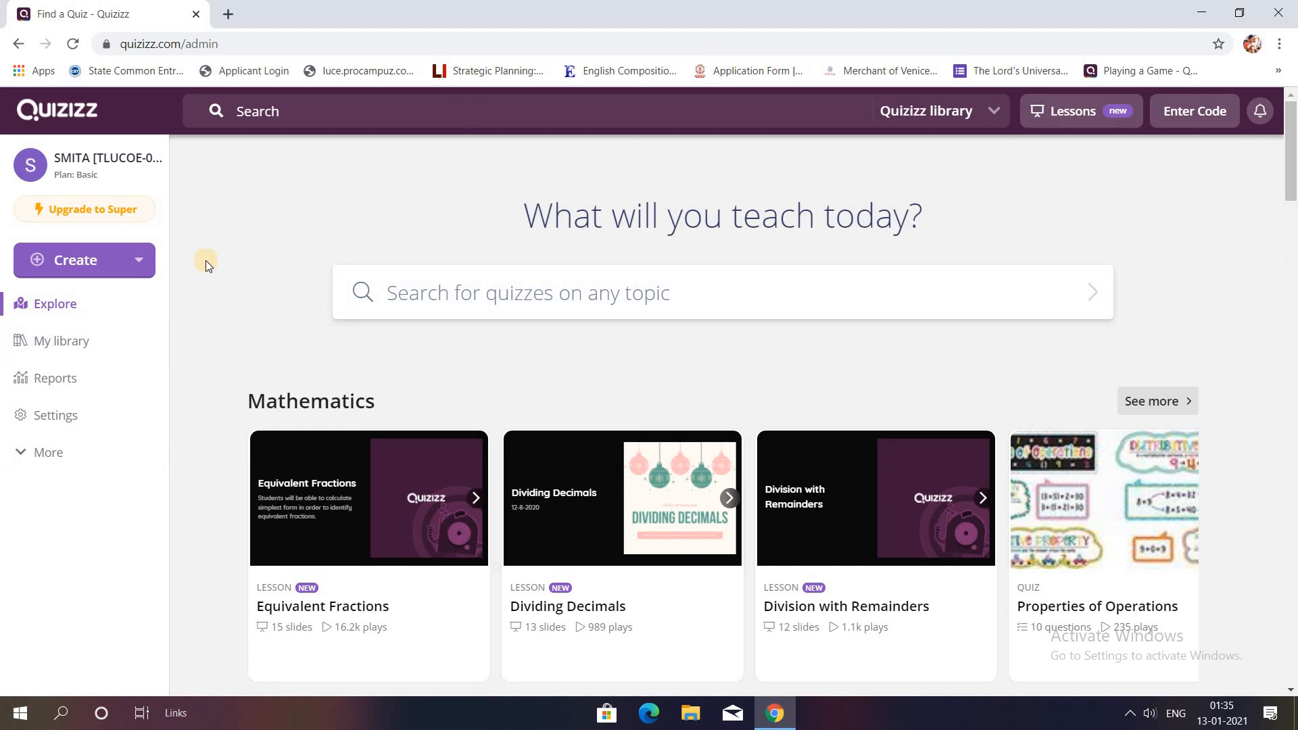
Create a new quiz named COMMERCE with Business as its subject
{"action": "left_click", "coordinate": [138, 261]}
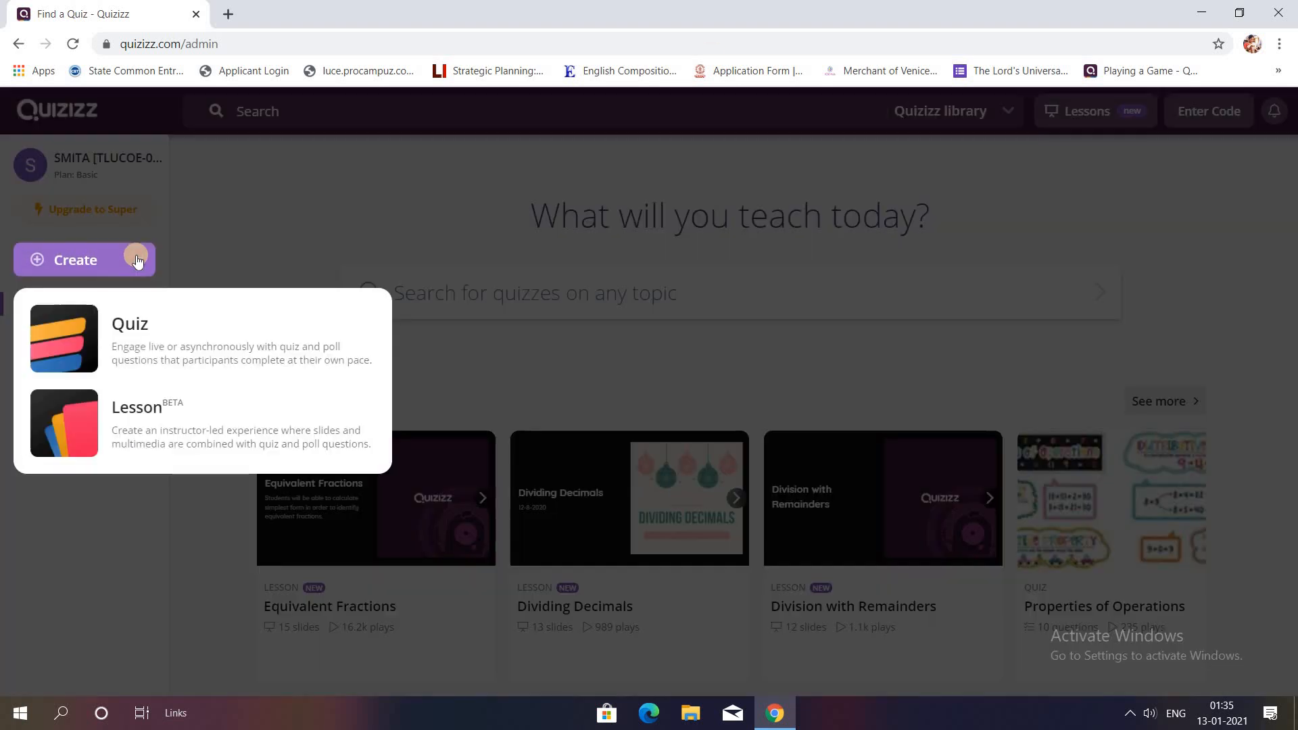
{"action": "left_click", "coordinate": [130, 324]}
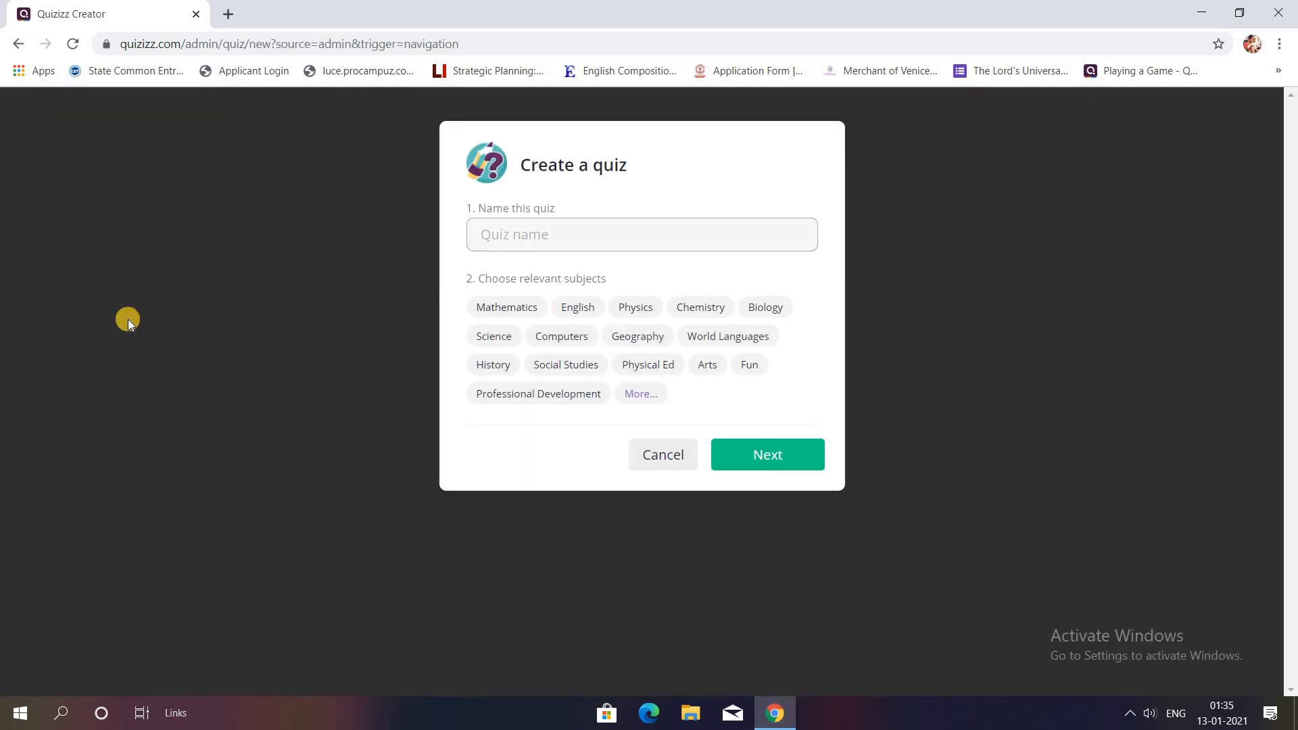
{"action": "type", "text": "COMMERCE"}
{"action": "left_click", "coordinate": [629, 395]}
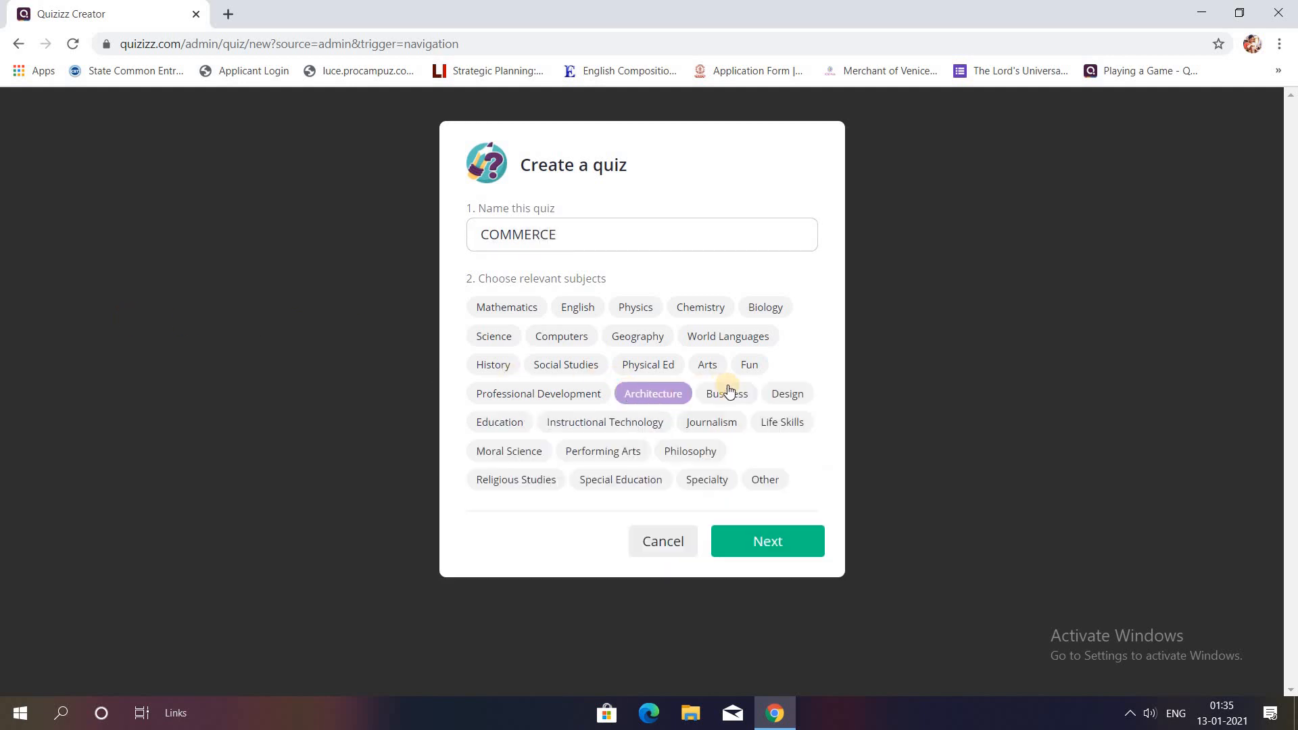
{"action": "left_click", "coordinate": [727, 392]}
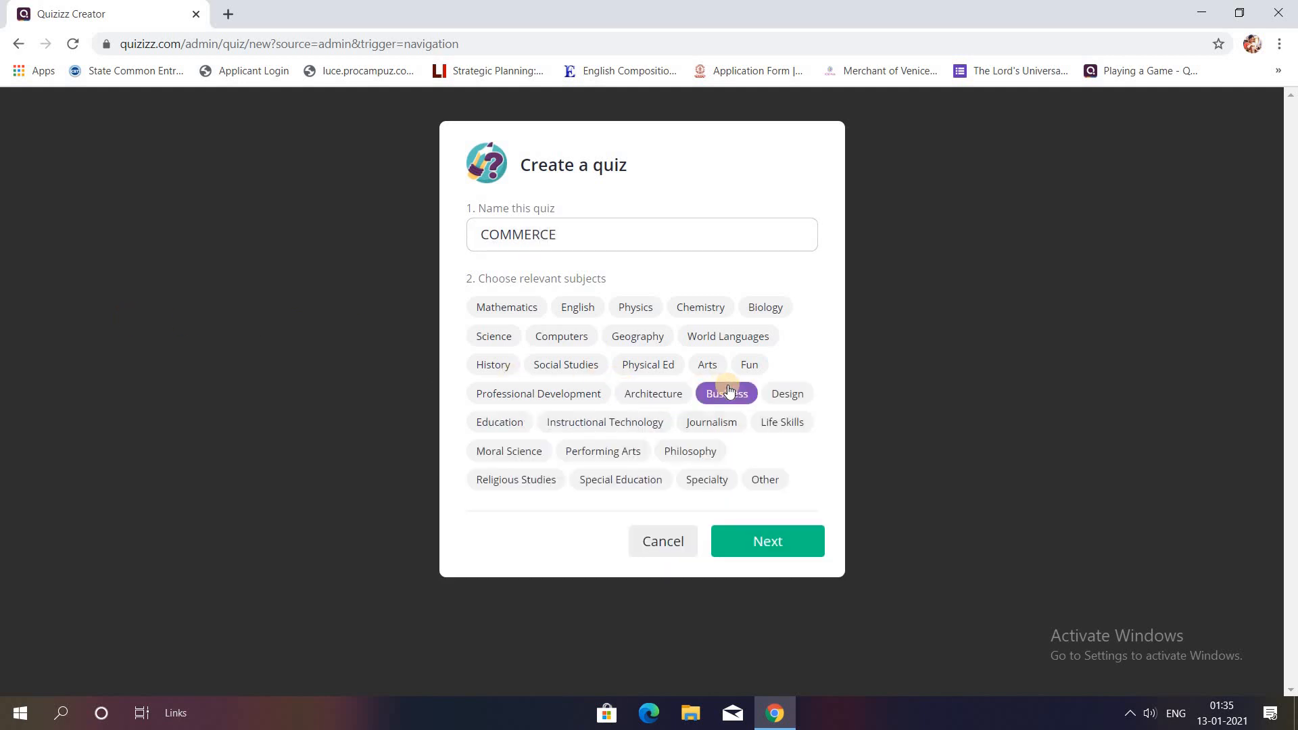
{"action": "left_click", "coordinate": [791, 533]}
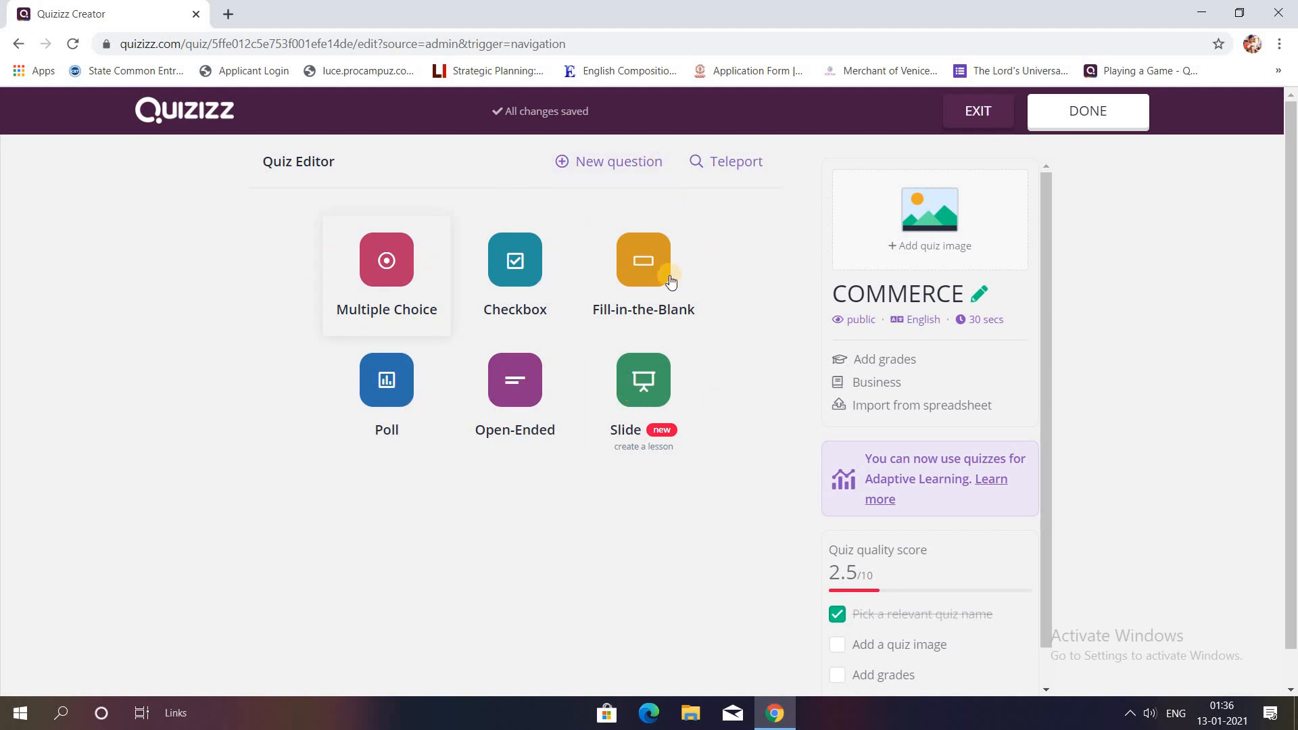
Add a Multiple Choice question to the quiz with the text "A LAWYER IS ......."
{"action": "left_click", "coordinate": [610, 167]}
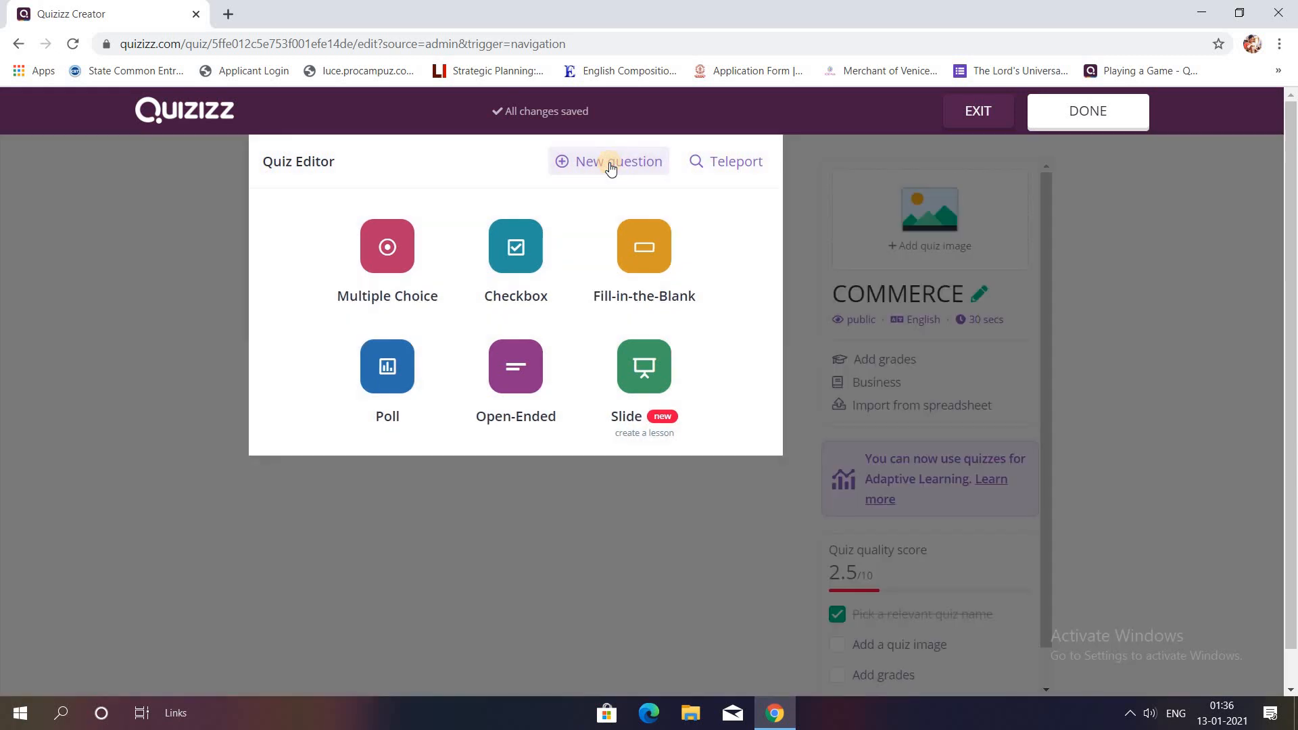
{"action": "left_click", "coordinate": [399, 252]}
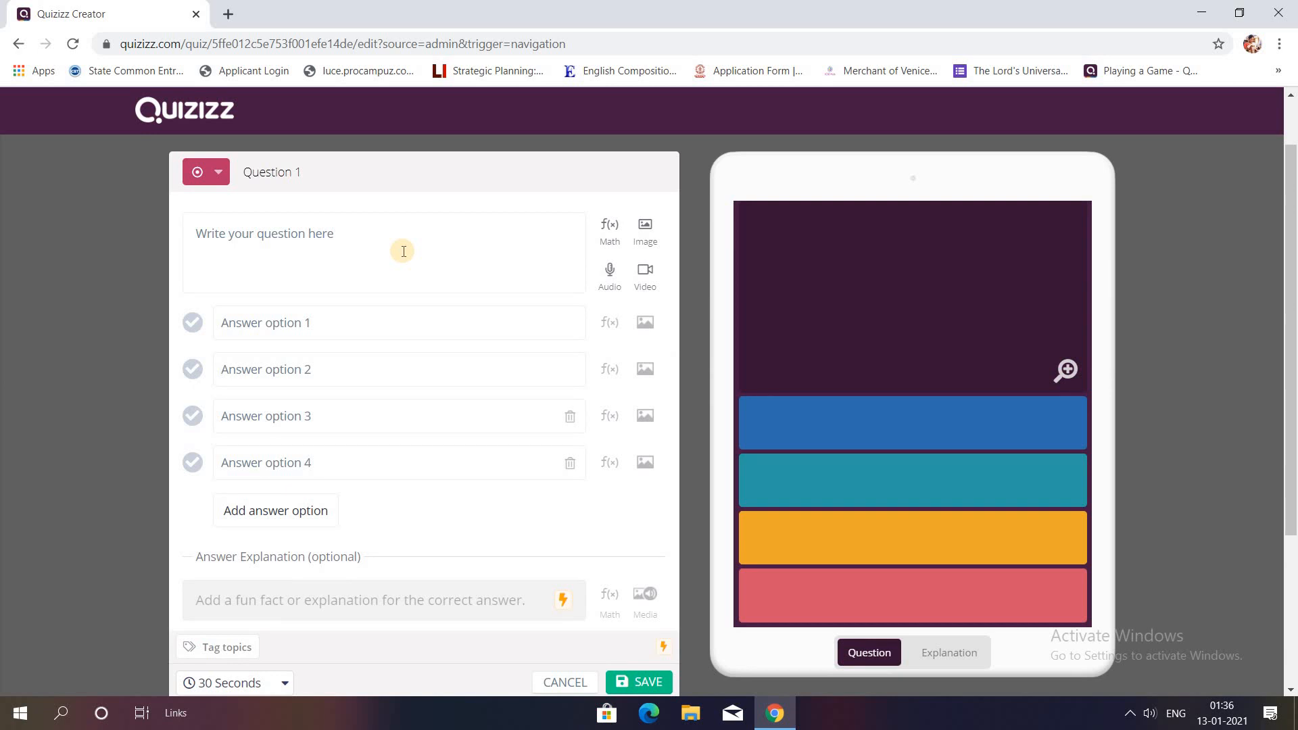
{"action": "left_click", "coordinate": [404, 252]}
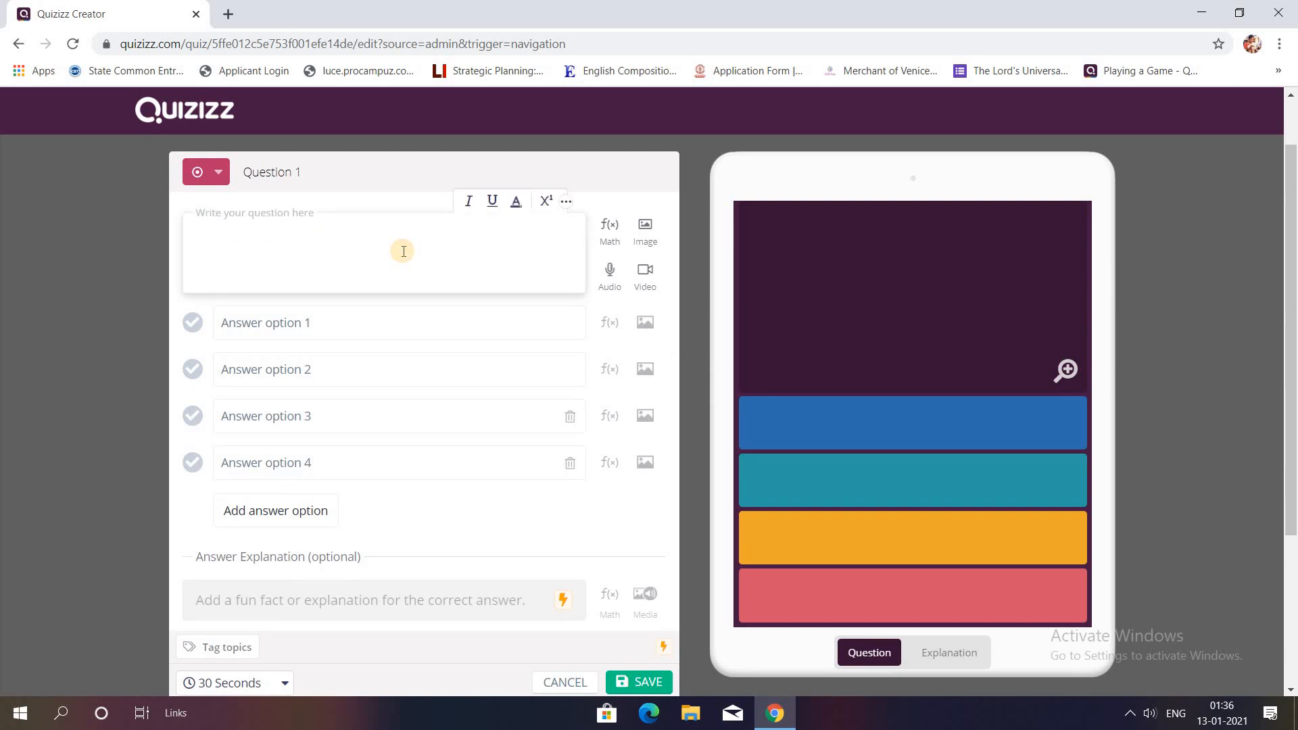
{"action": "type", "text": "A LAWYER"}
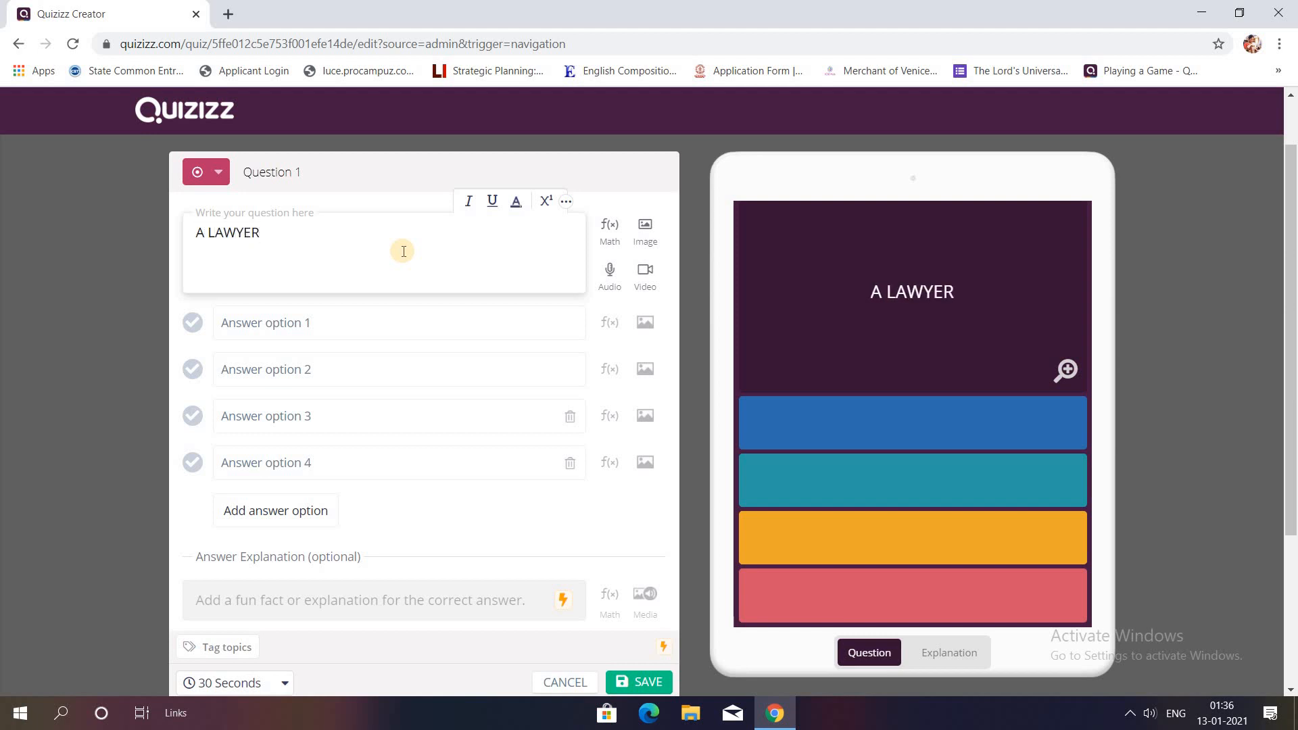
{"action": "type", "text": " IS"}
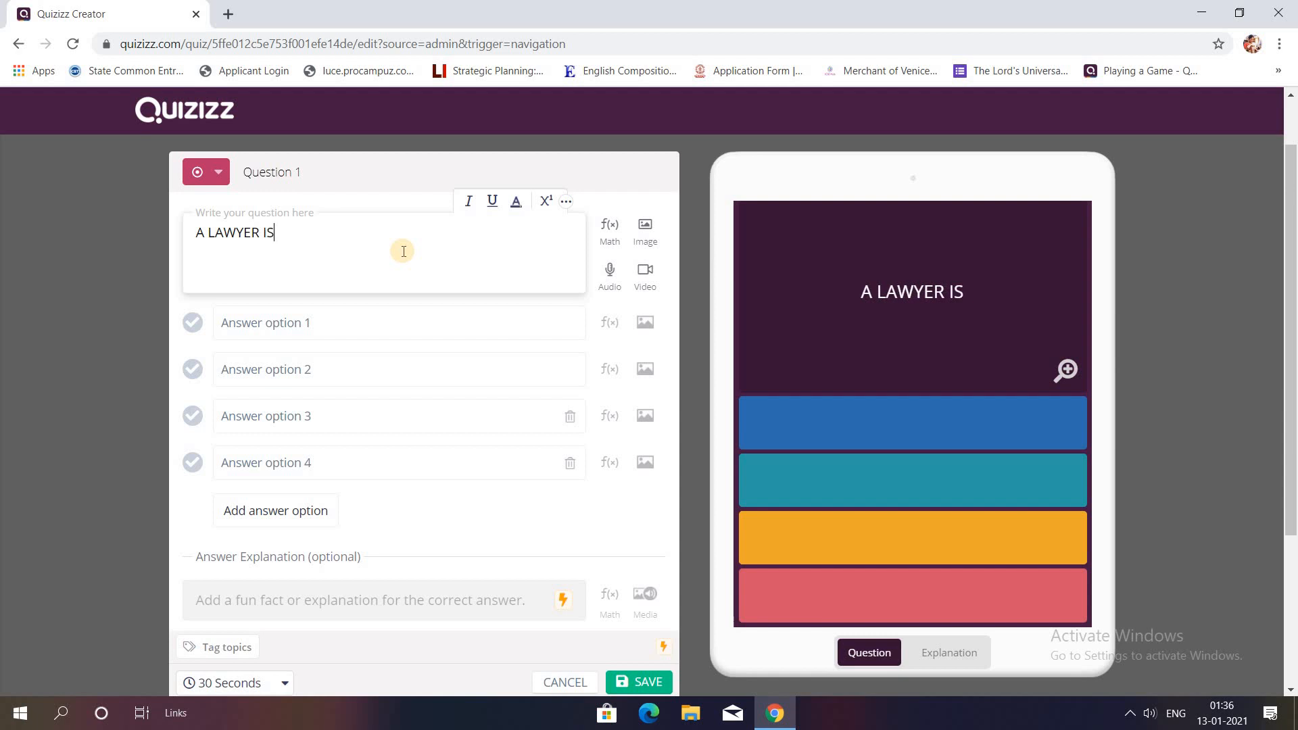
{"action": "type", "text": " ......."}
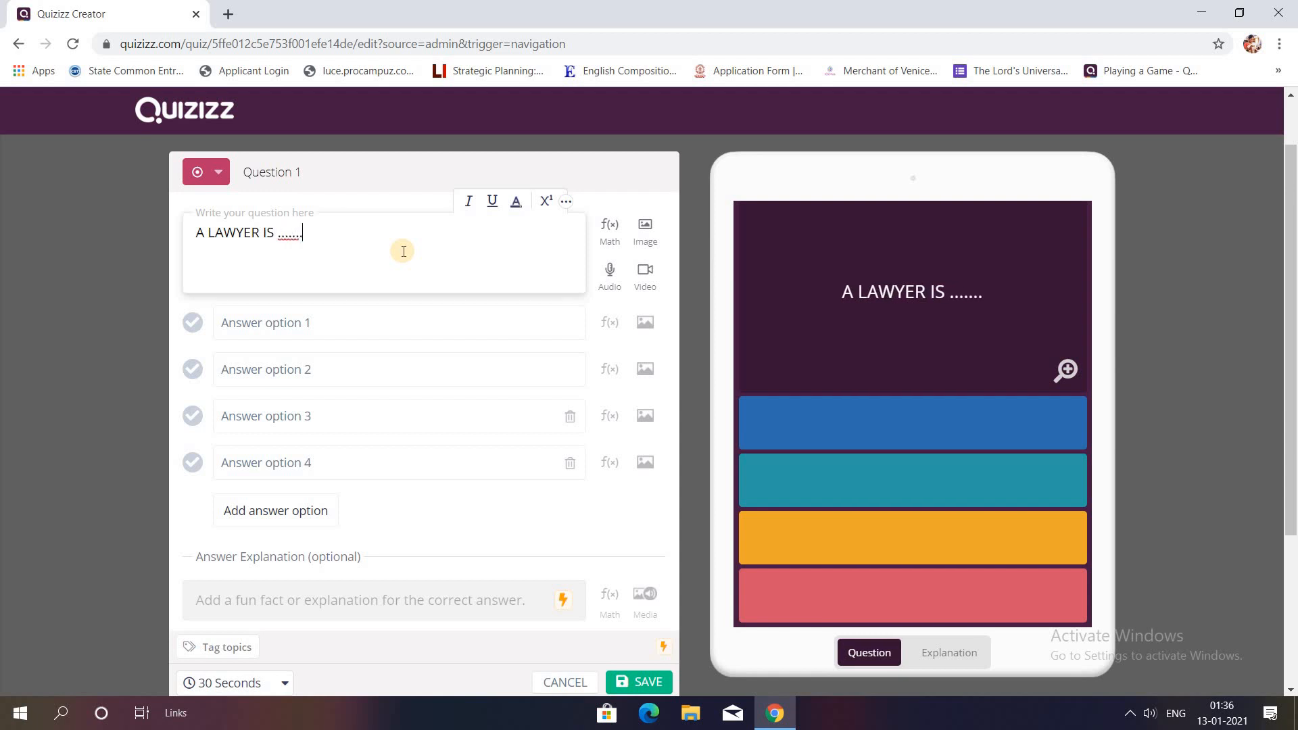
Fill in the first two answer options of Question 1 as "A PROFESSIONAL" and "BUSINESSMAN"
{"action": "left_click", "coordinate": [268, 320]}
{"action": "type", "text": "A"}
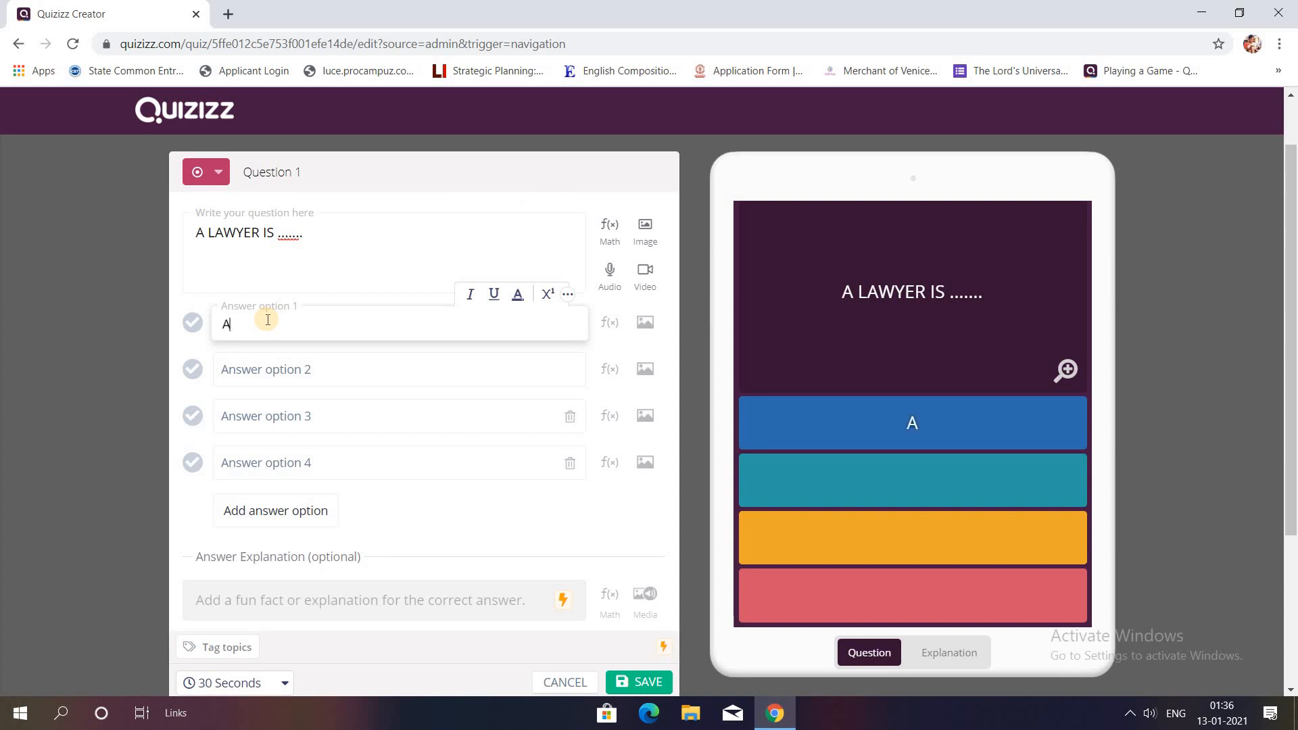
{"action": "type", "text": " PROF"}
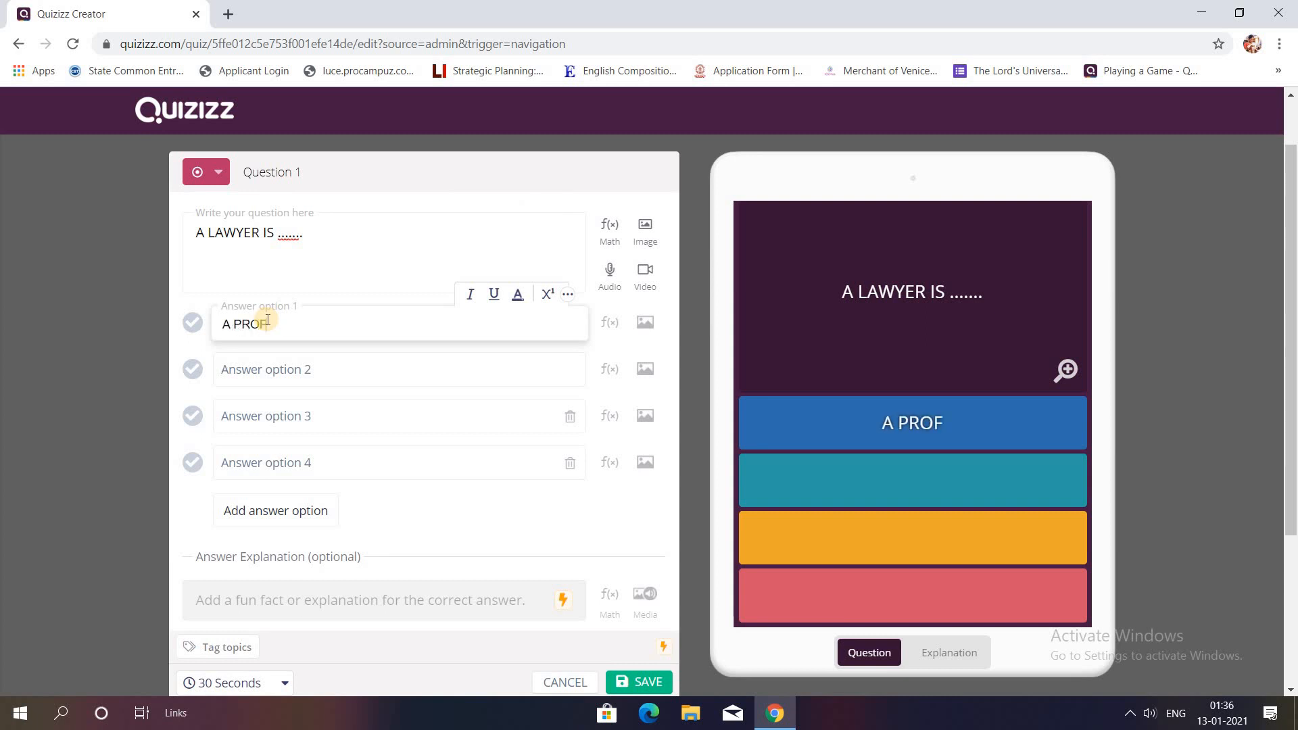
{"action": "type", "text": "ESSIONAL"}
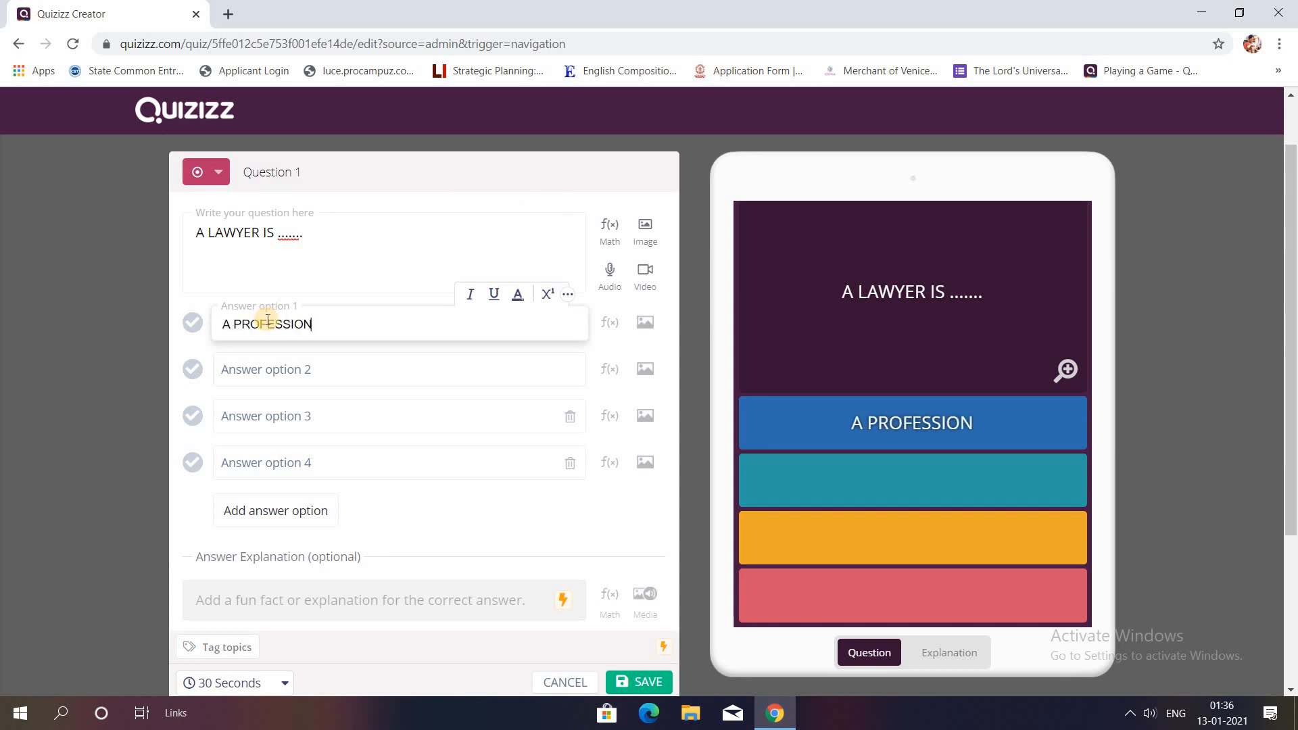
{"action": "left_click", "coordinate": [247, 369]}
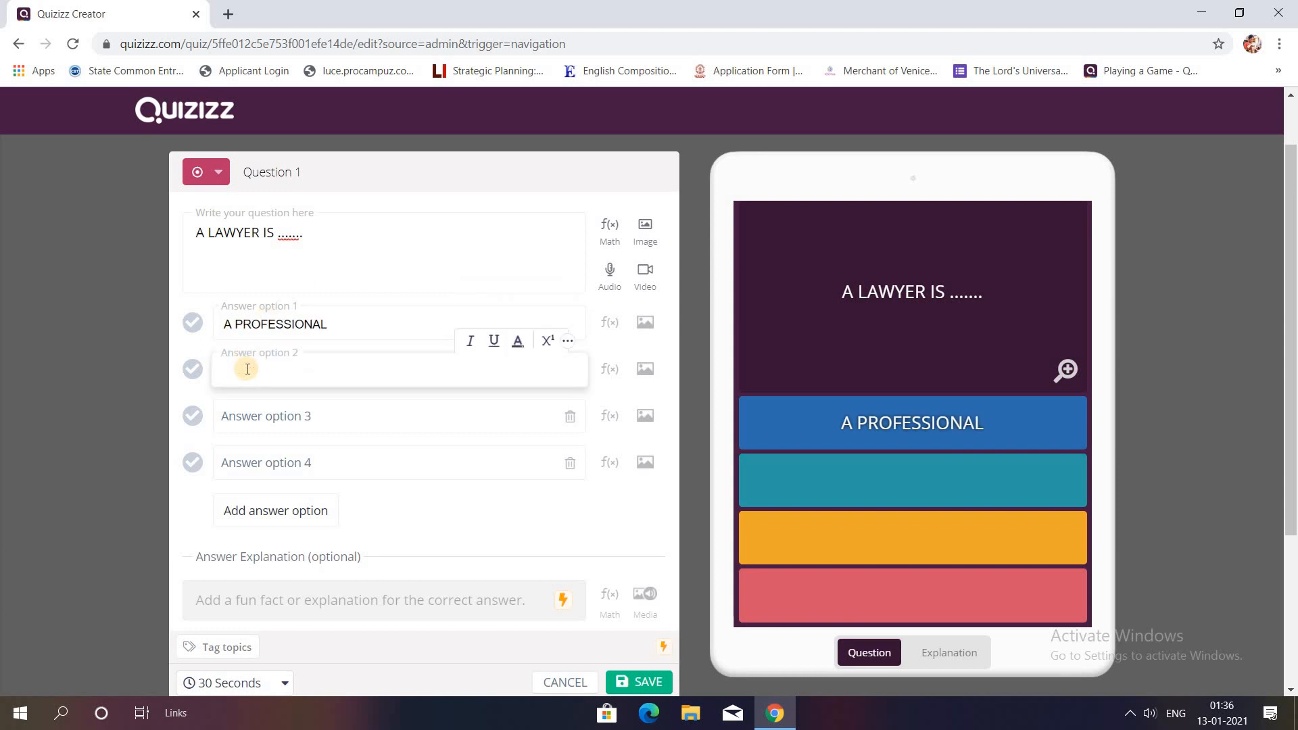
{"action": "type", "text": "BUSIN"}
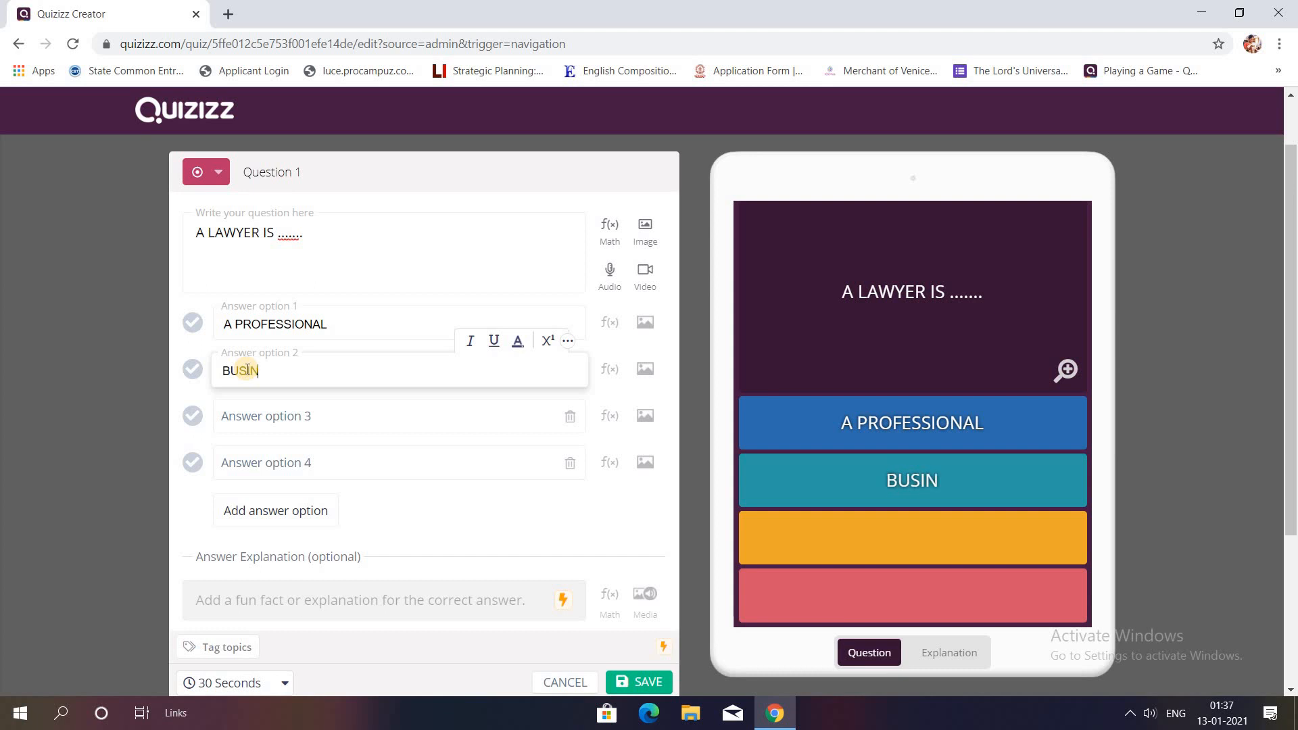
{"action": "type", "text": "ESSMAN"}
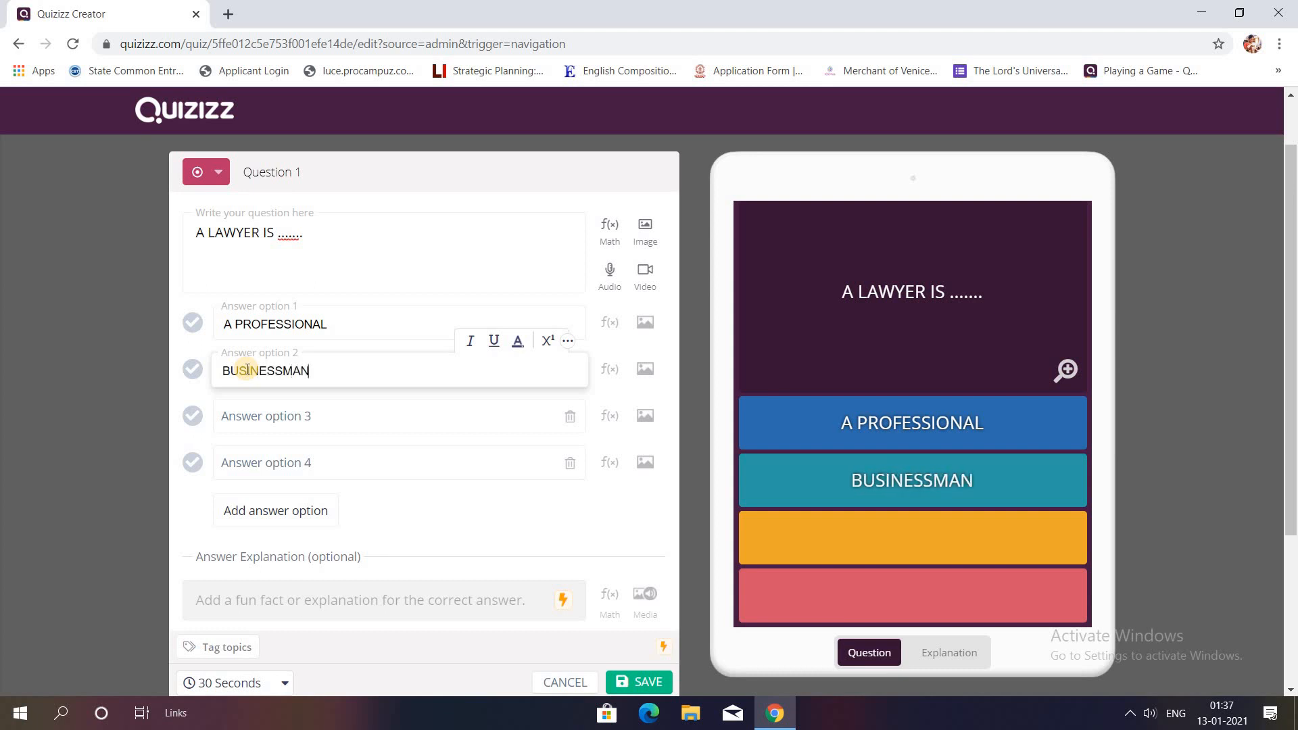
Enter "EMPLOYEE" as the third answer option of Question 1
{"action": "left_click", "coordinate": [244, 402]}
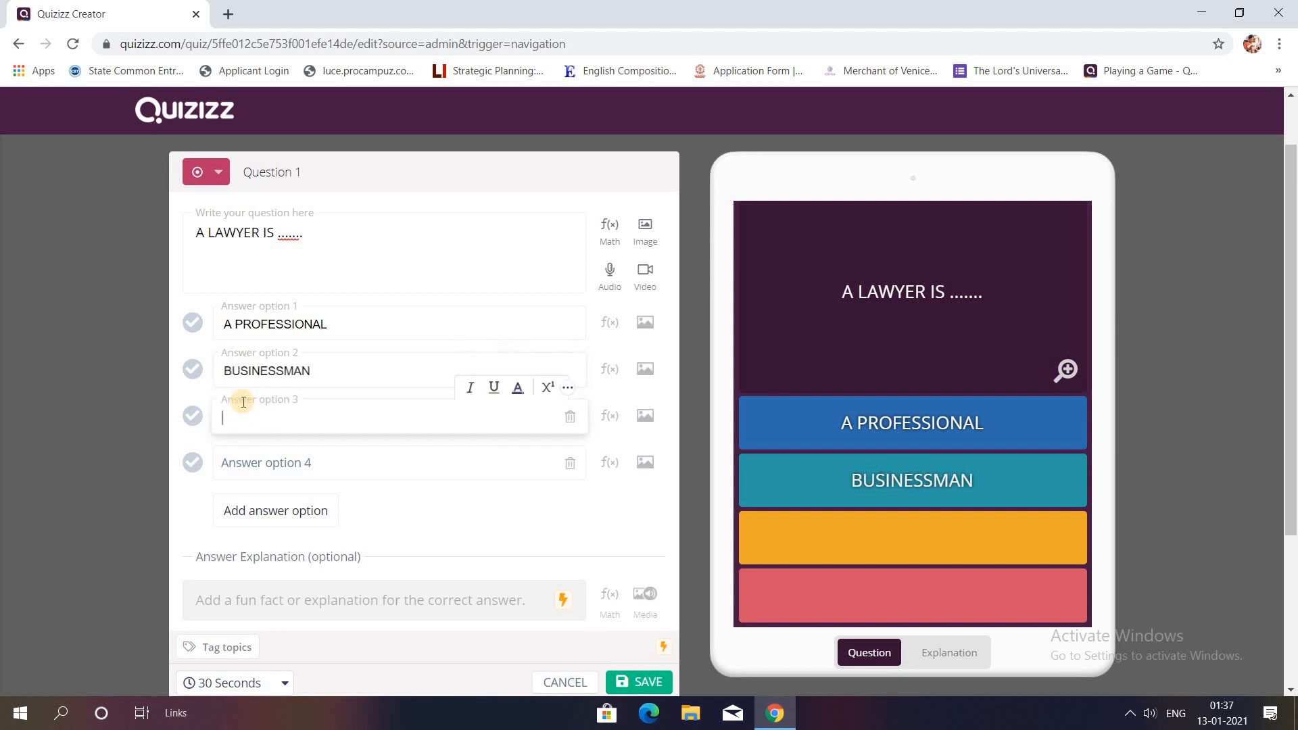
{"action": "type", "text": "EMPLOYESS"}
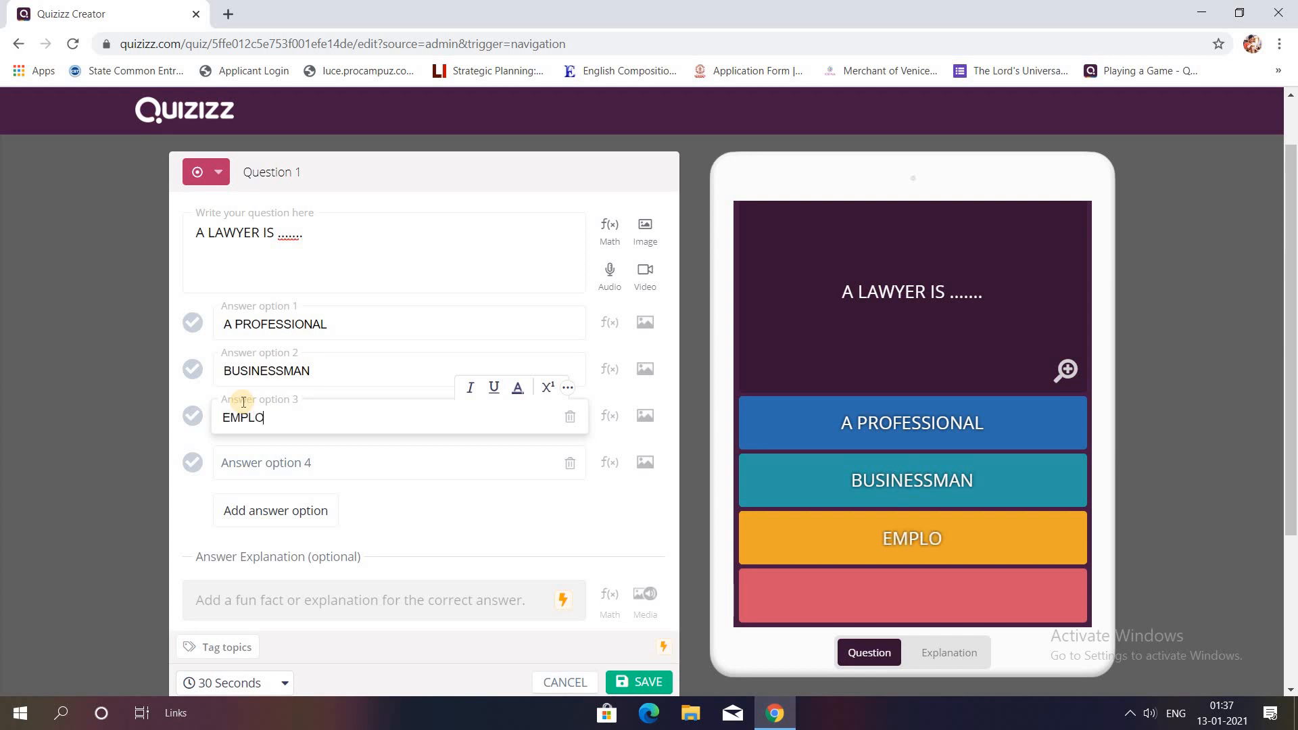
{"action": "key", "text": "BackSpace"}
{"action": "key", "text": "BackSpace"}
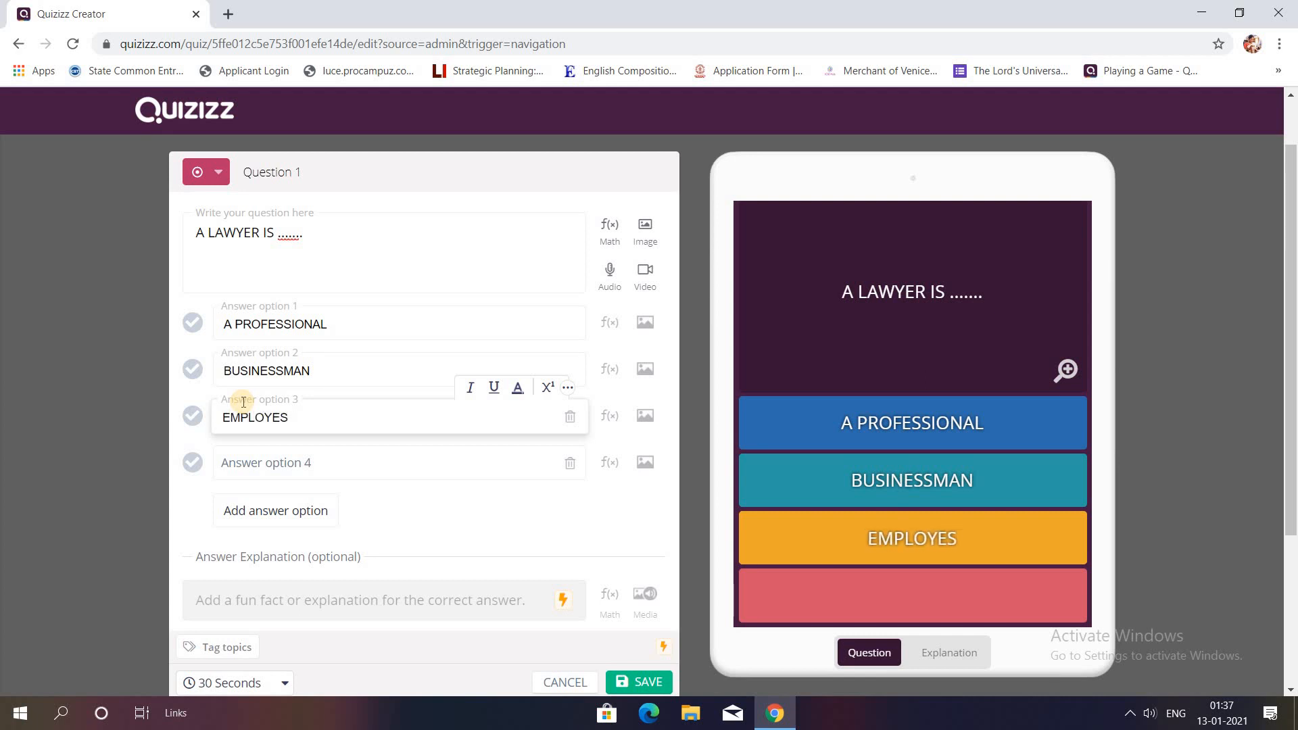
{"action": "type", "text": "E"}
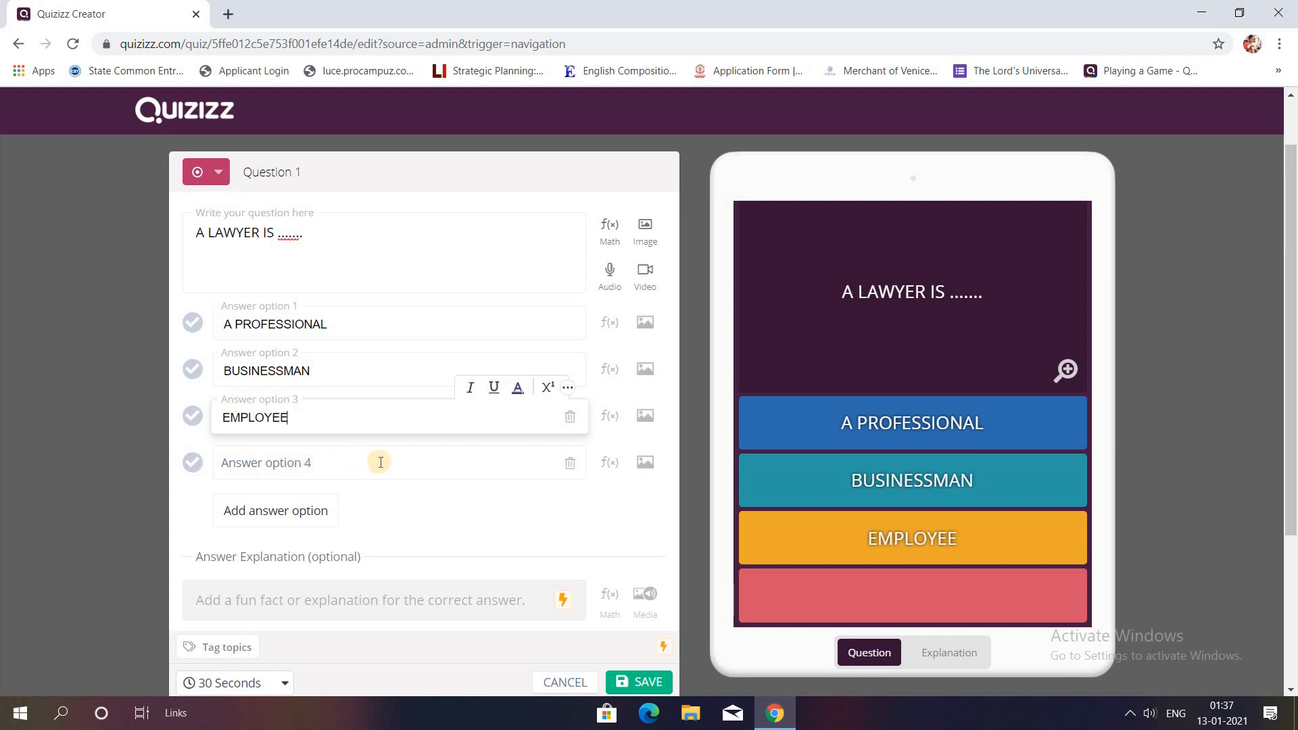
Delete the empty fourth answer option and save the question with "A PROFESSIONAL" marked as correct
{"action": "left_click", "coordinate": [568, 467]}
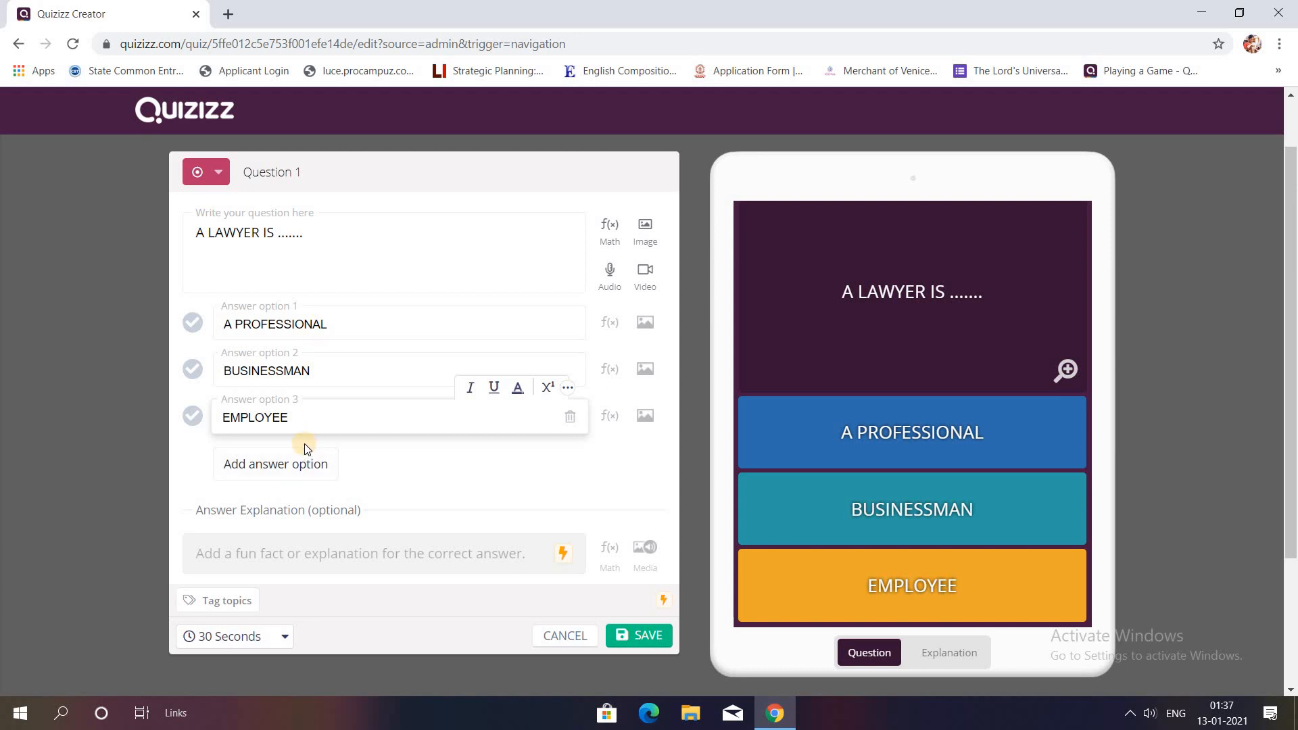
{"action": "left_click", "coordinate": [199, 325]}
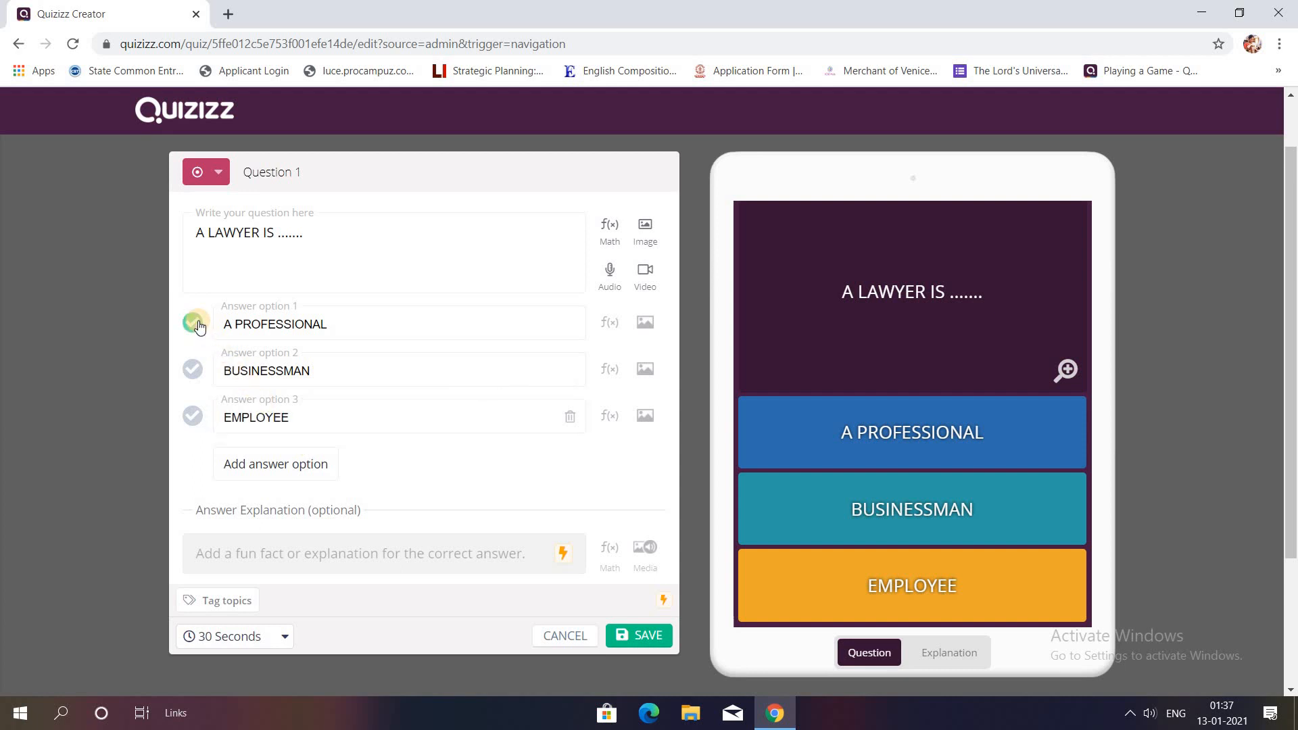
{"action": "left_click", "coordinate": [657, 636]}
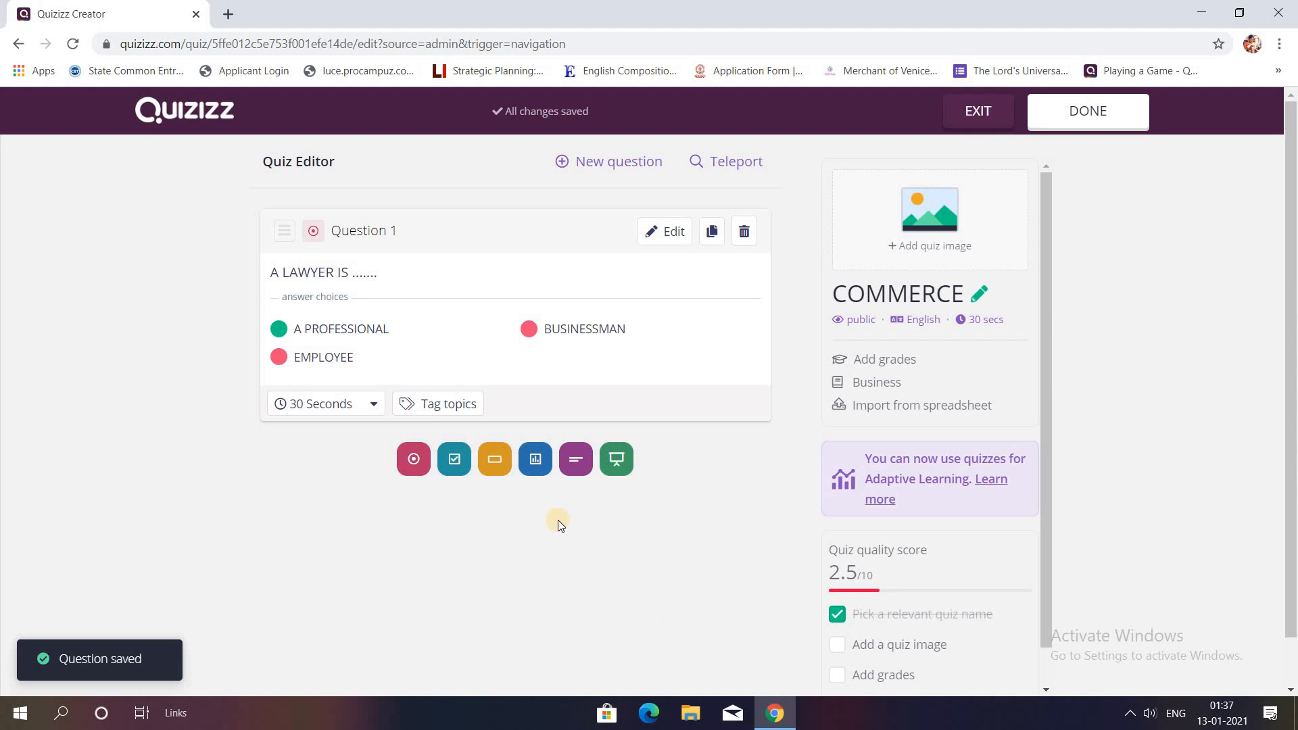
Add a Checkbox question as Question 2 and mark answer options 1 and 3 as correct
{"action": "left_click", "coordinate": [456, 462]}
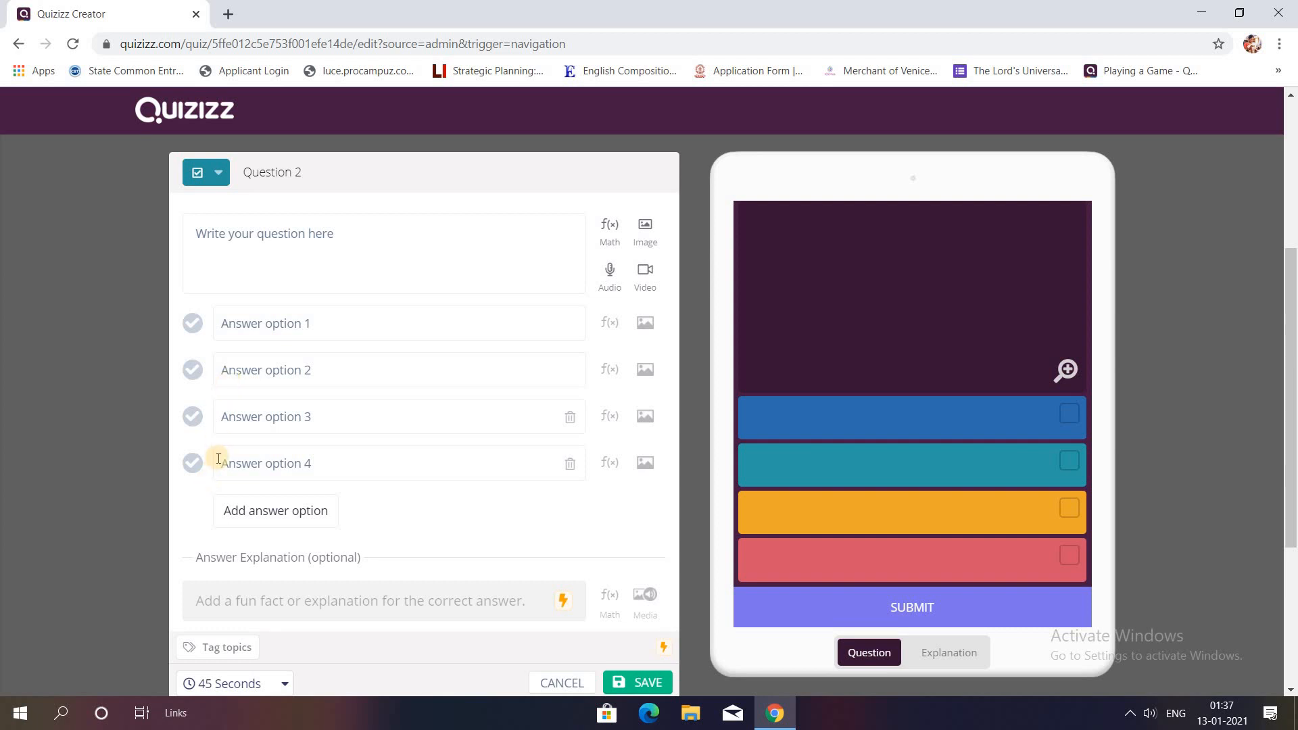
{"action": "left_click", "coordinate": [188, 337]}
{"action": "left_click", "coordinate": [194, 415]}
Change Question 2 to Fill-in-the-Blank and enter the question text "the problem of distance is solved by ......."
{"action": "left_click", "coordinate": [211, 174]}
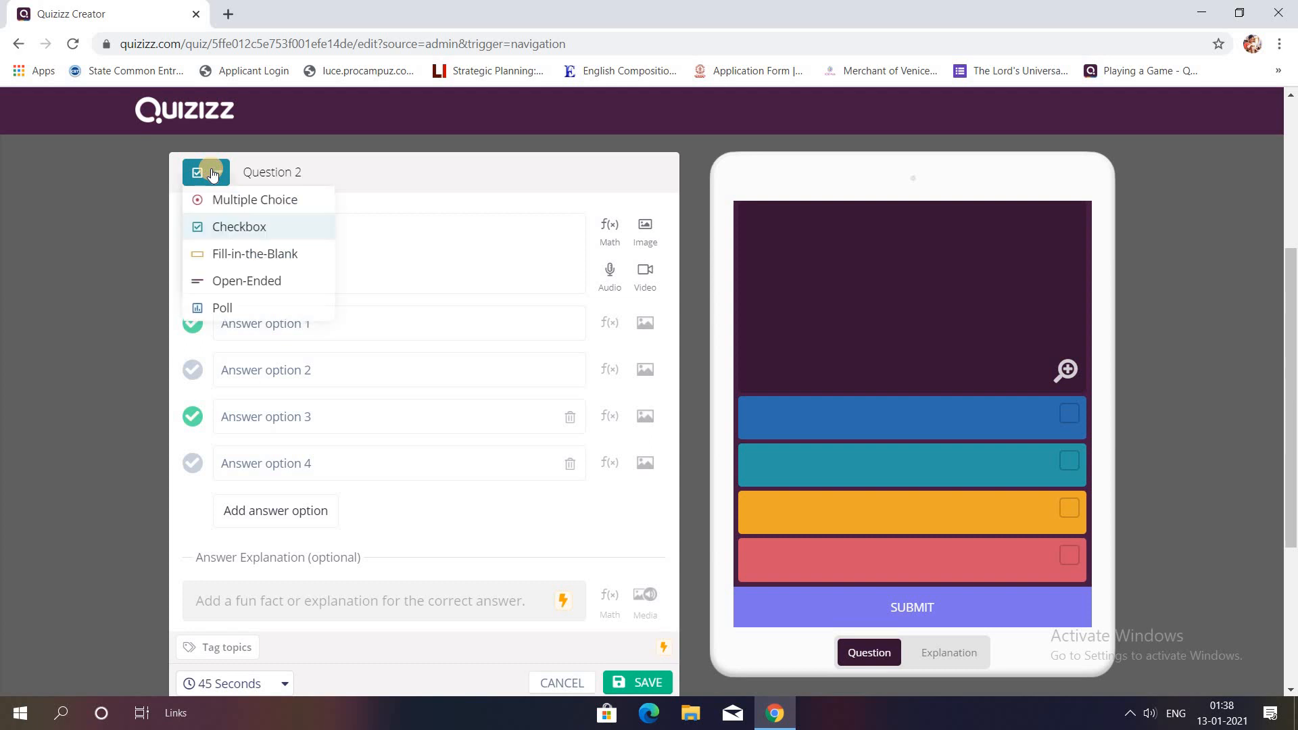
{"action": "left_click", "coordinate": [218, 251]}
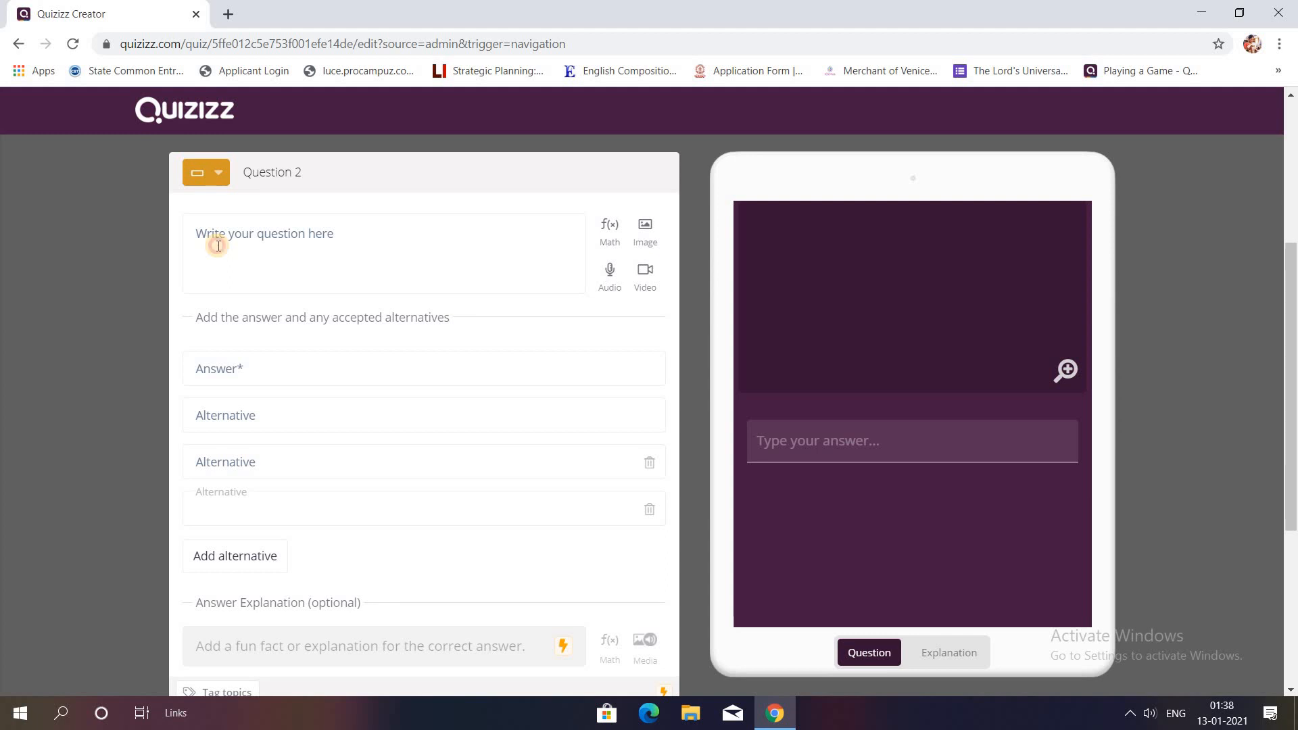
{"action": "left_click", "coordinate": [218, 247]}
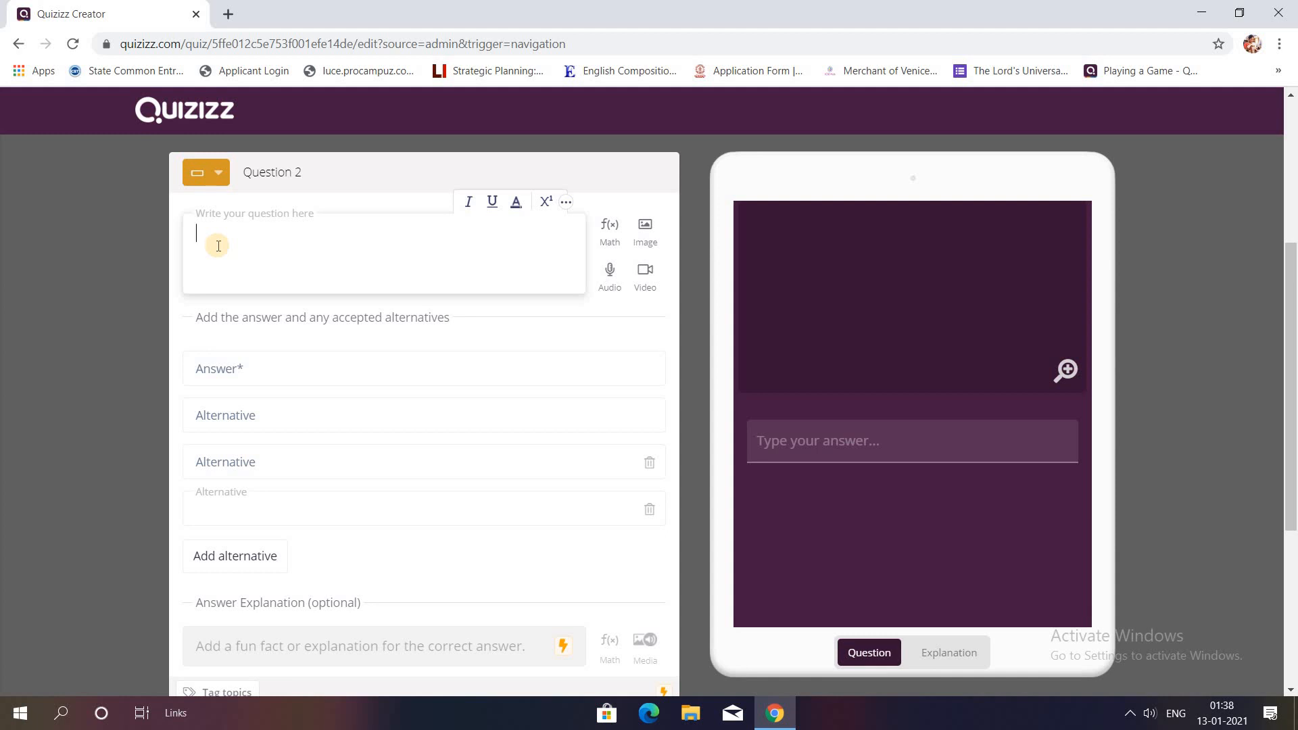
{"action": "type", "text": "R=the problem"}
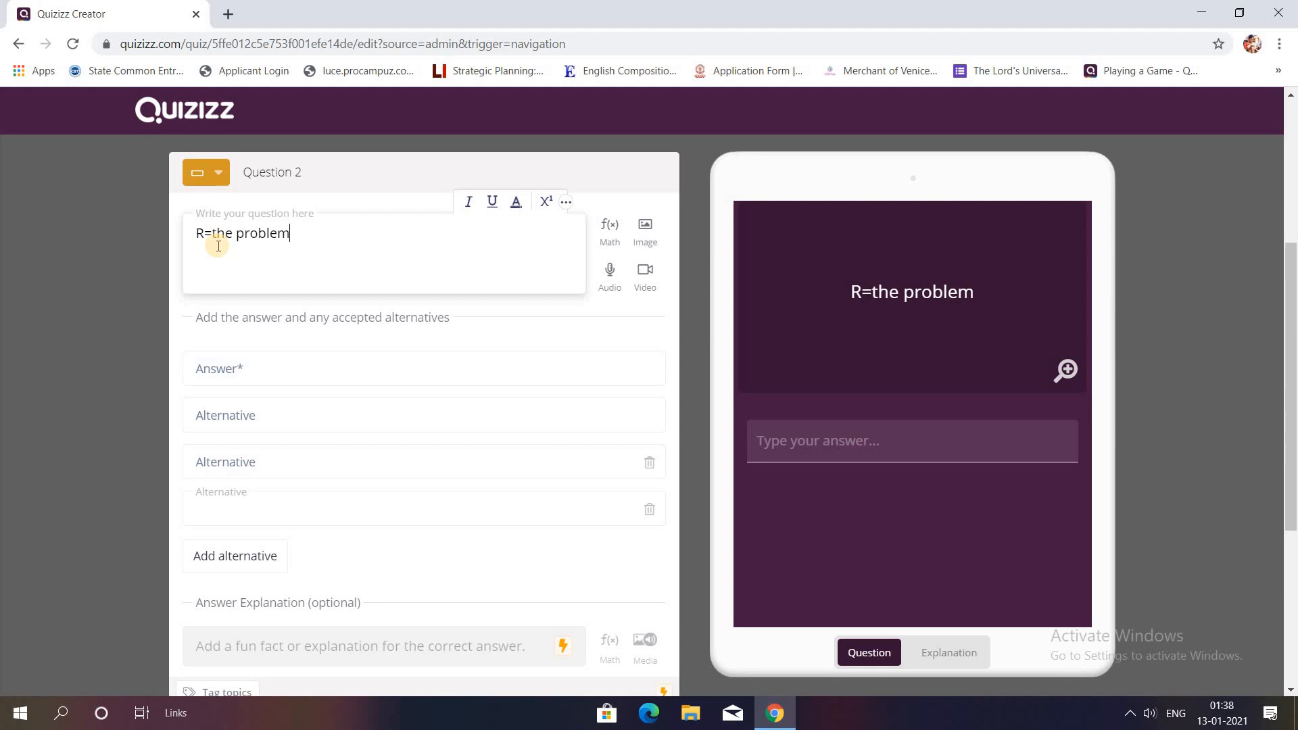
{"action": "key", "text": "BackSpace"}
{"action": "key", "text": "BackSpace"}
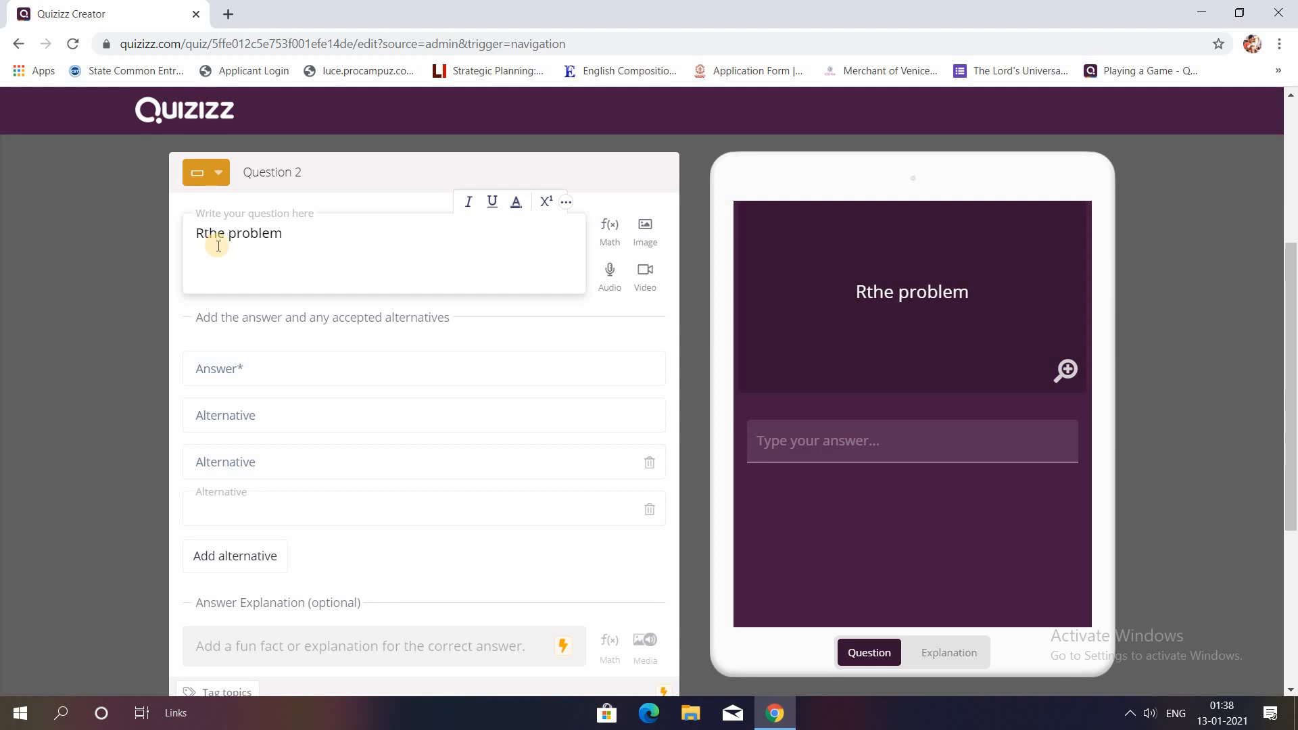
{"action": "left_click", "coordinate": [289, 238]}
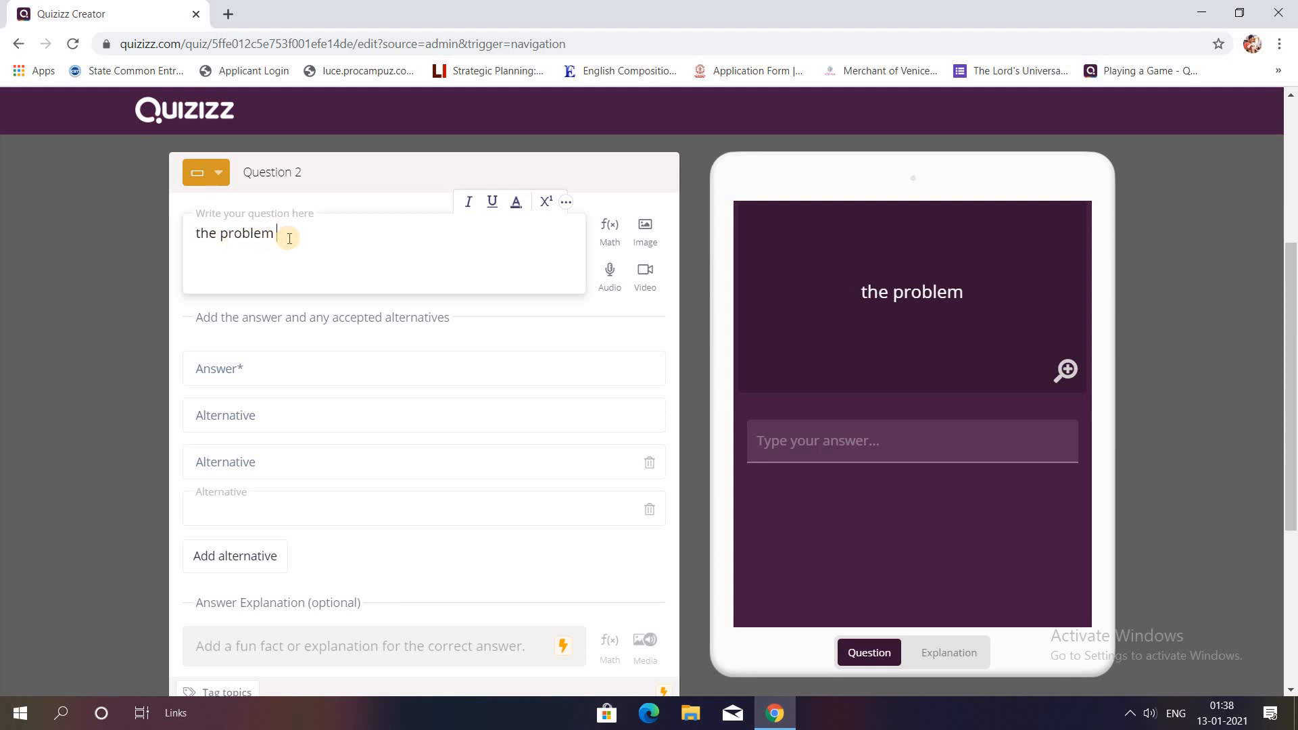
{"action": "type", "text": "of"}
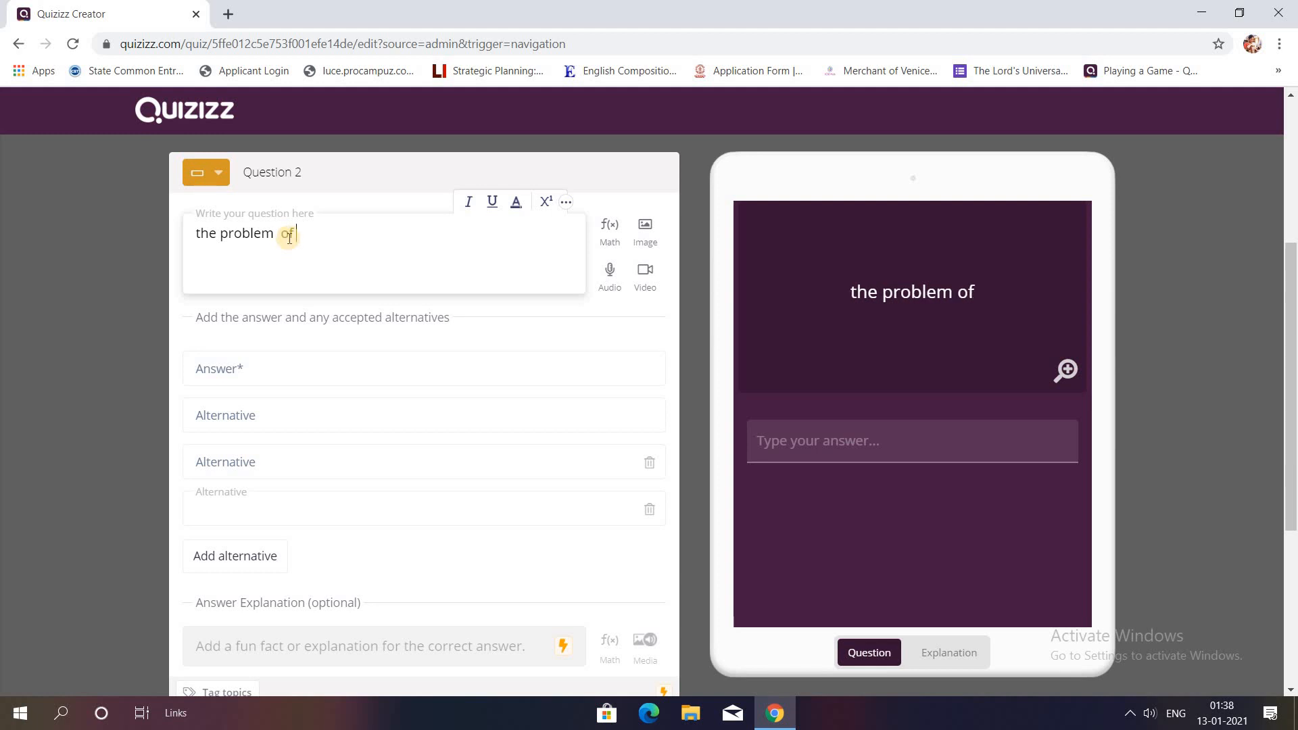
{"action": "type", "text": " distanc"}
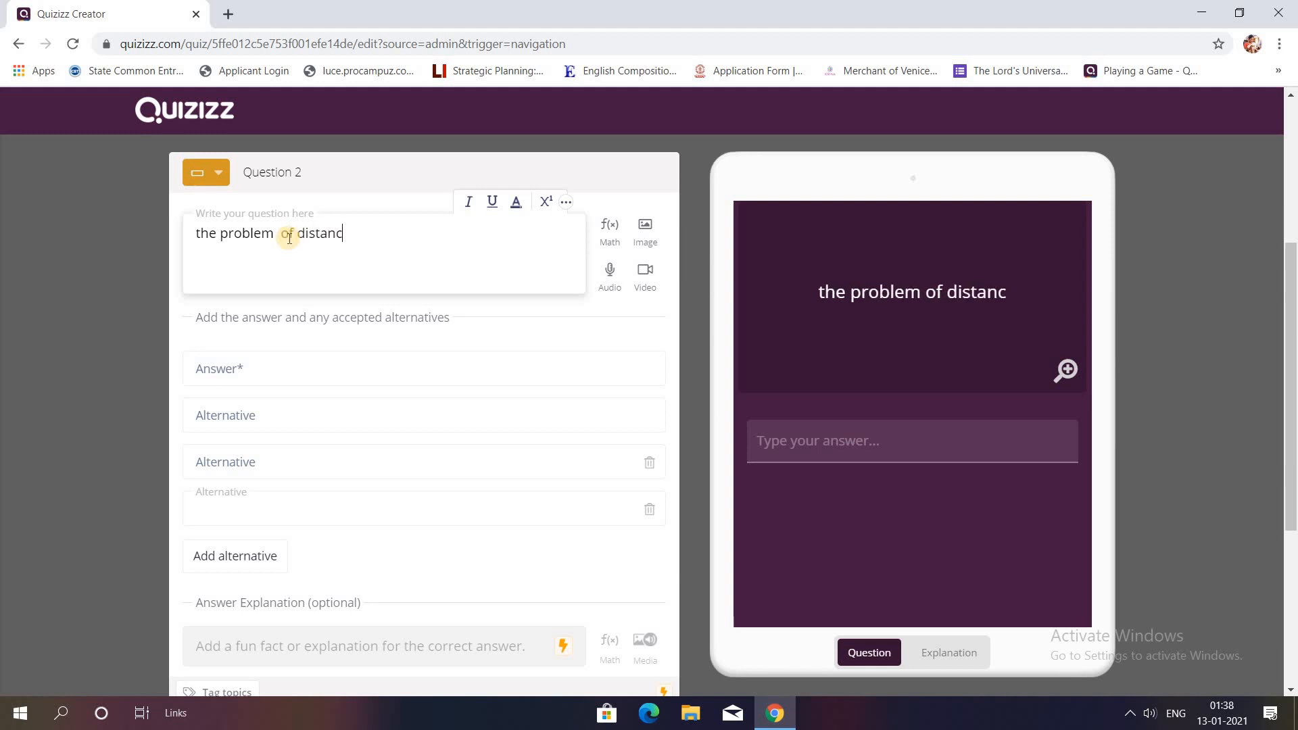
{"action": "type", "text": "e i"}
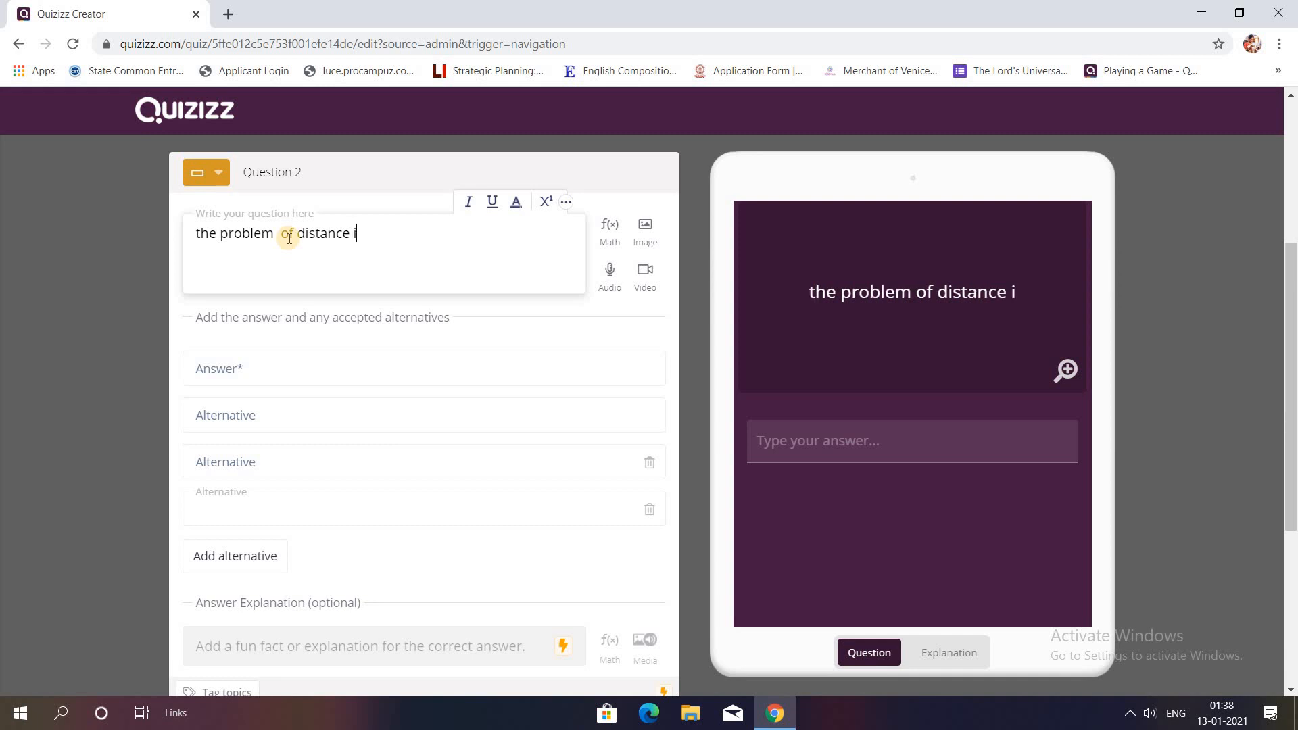
{"action": "type", "text": "s solved"}
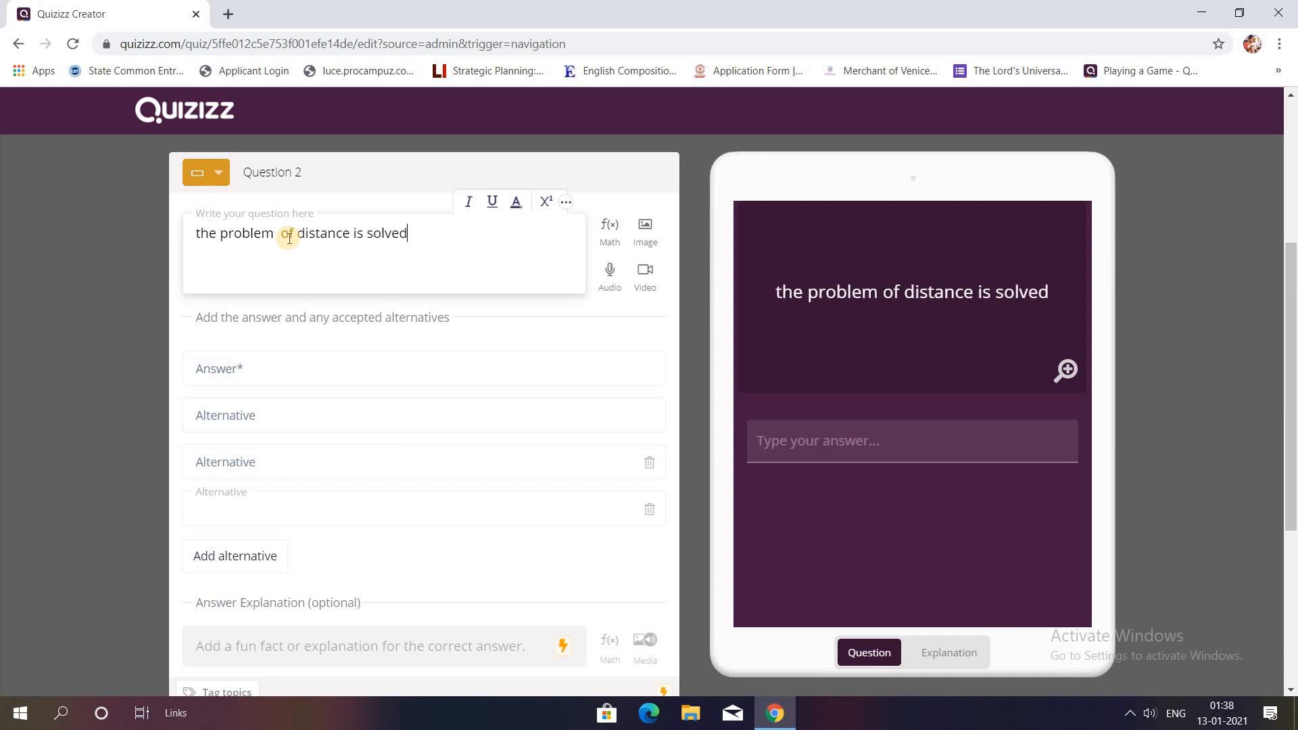
{"action": "type", "text": " by ......."}
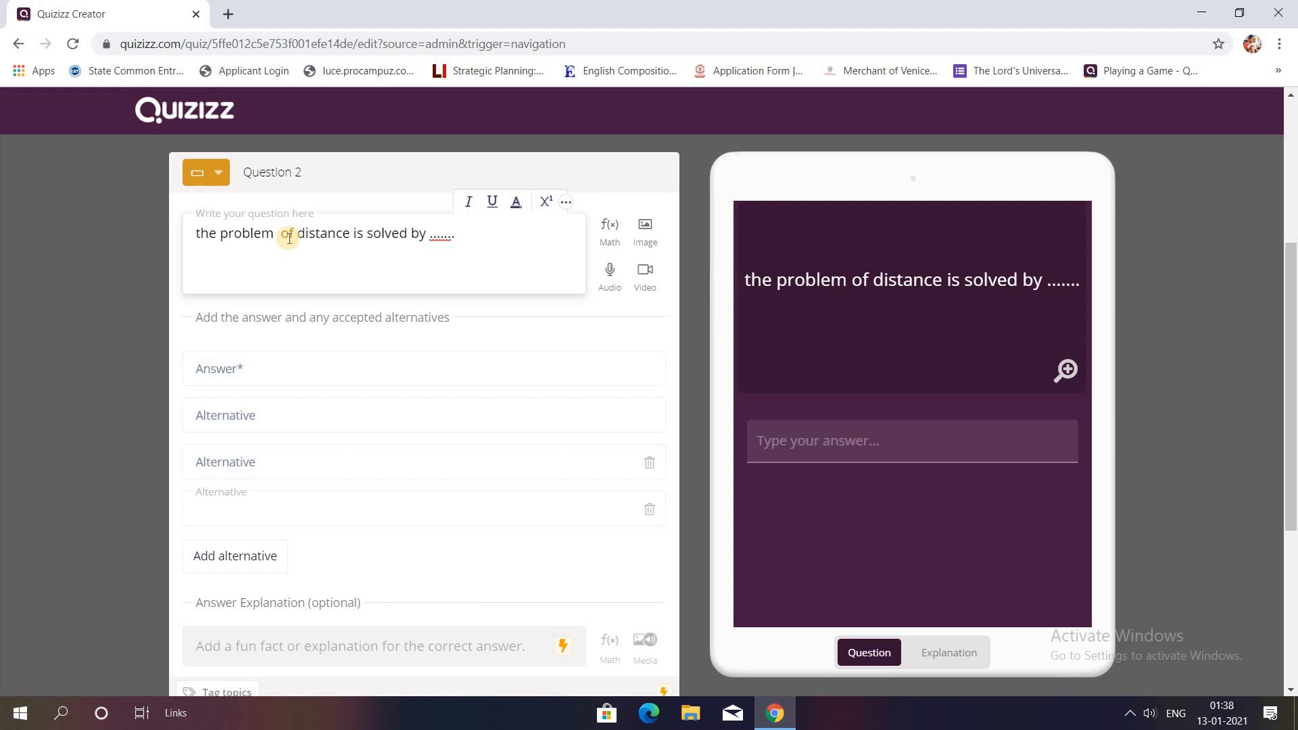
Enter "transport" as the answer to Question 2, leaving the alternatives empty
{"action": "left_click", "coordinate": [207, 361]}
{"action": "type", "text": "tra"}
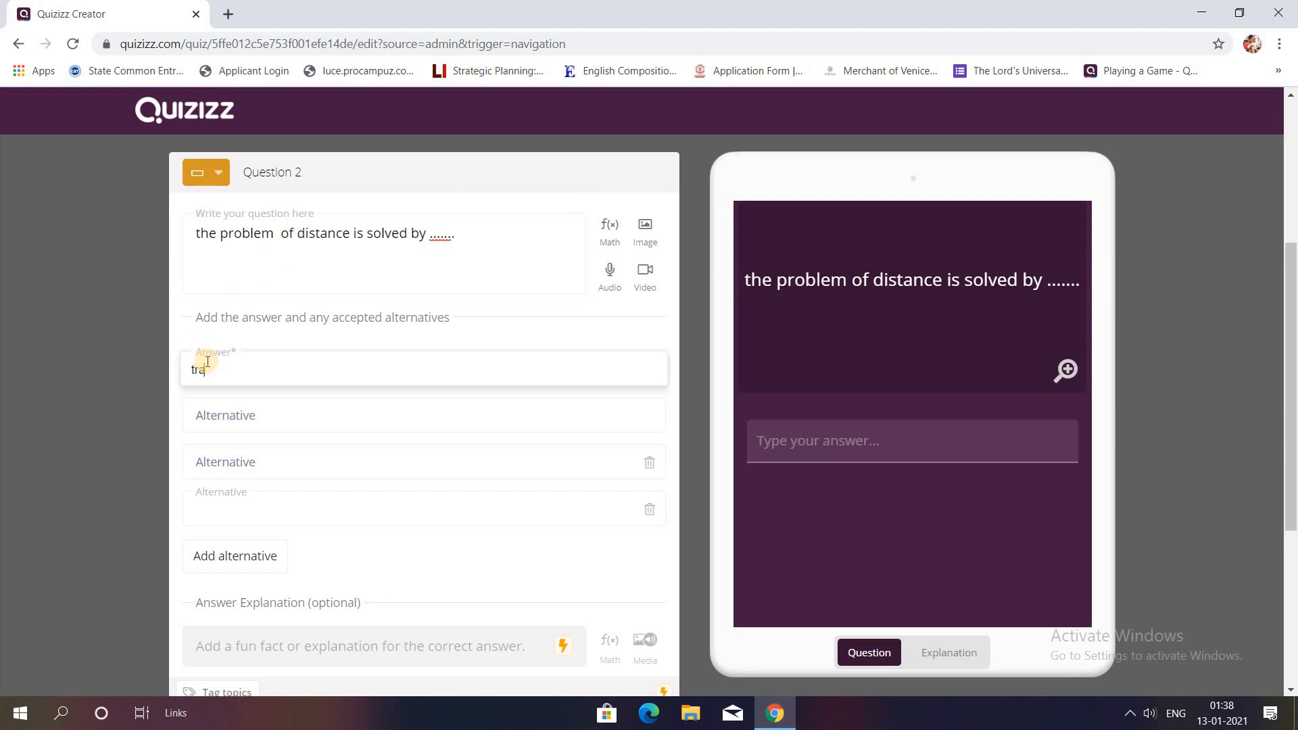
{"action": "type", "text": "nsport"}
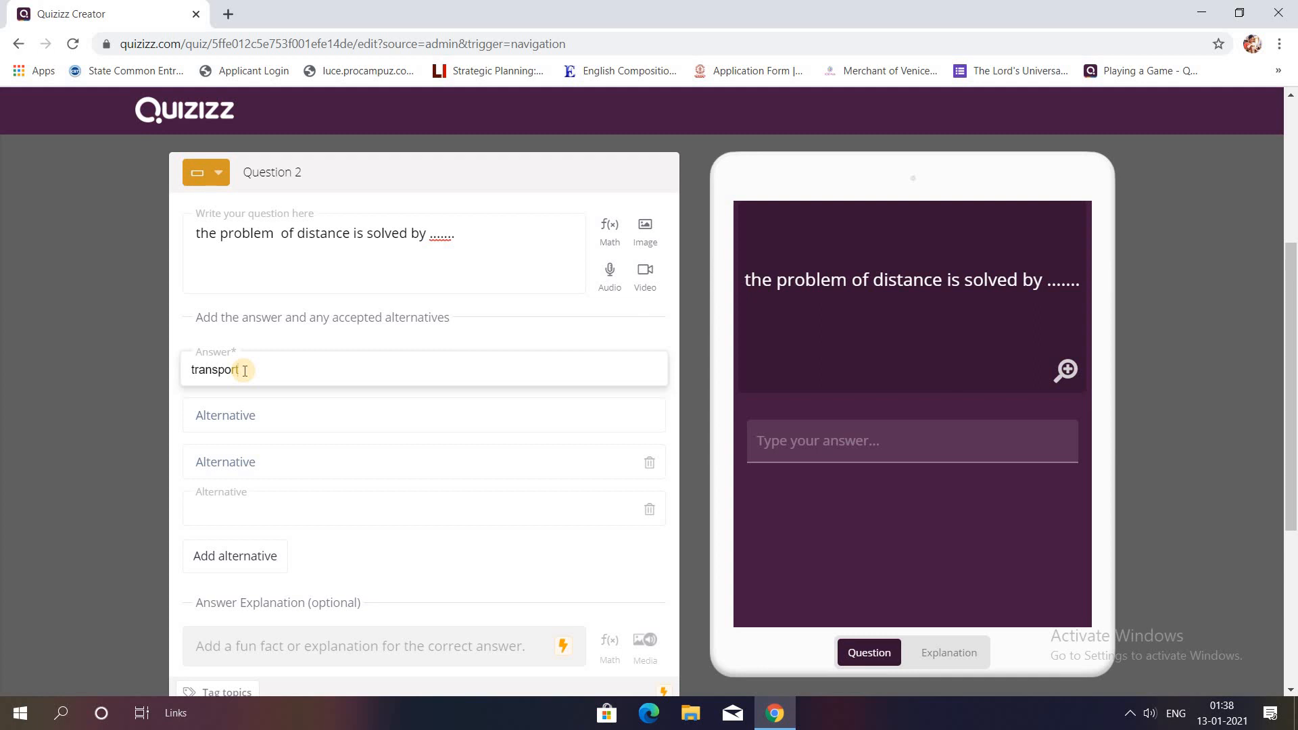
{"action": "left_click", "coordinate": [238, 415]}
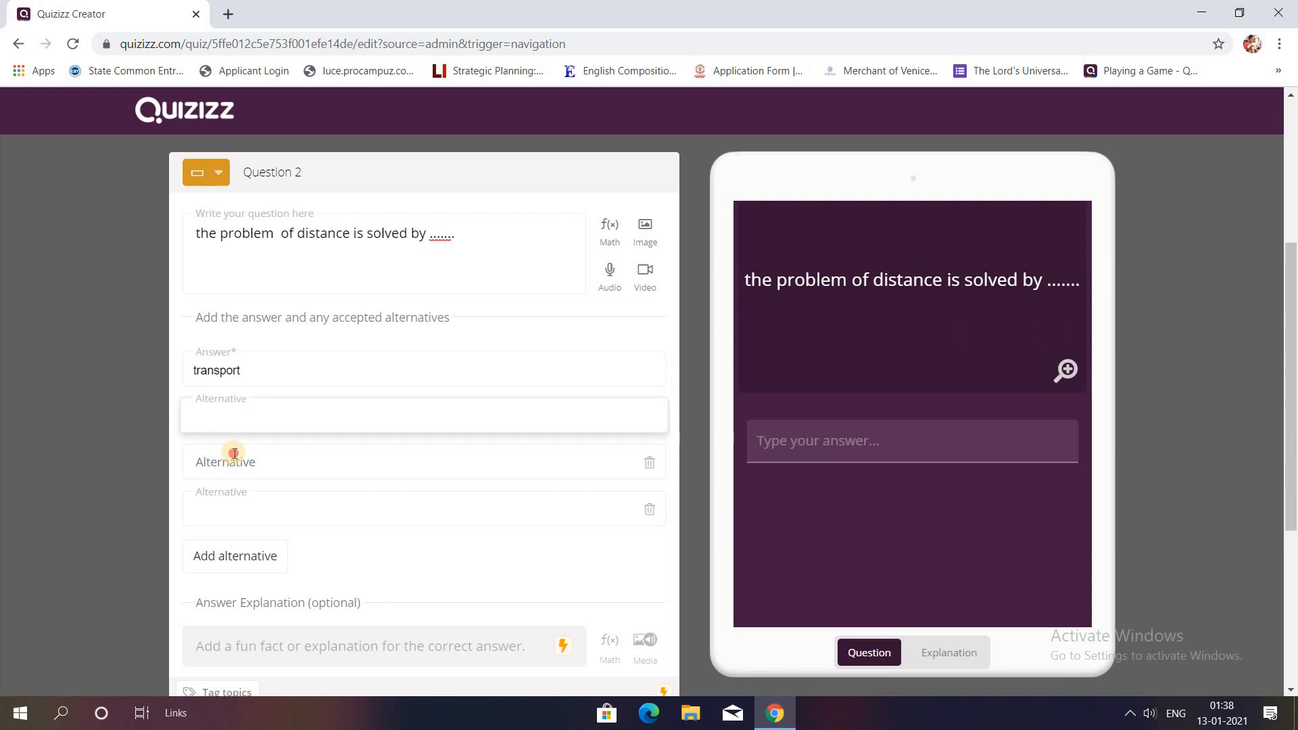
{"action": "left_click", "coordinate": [234, 454]}
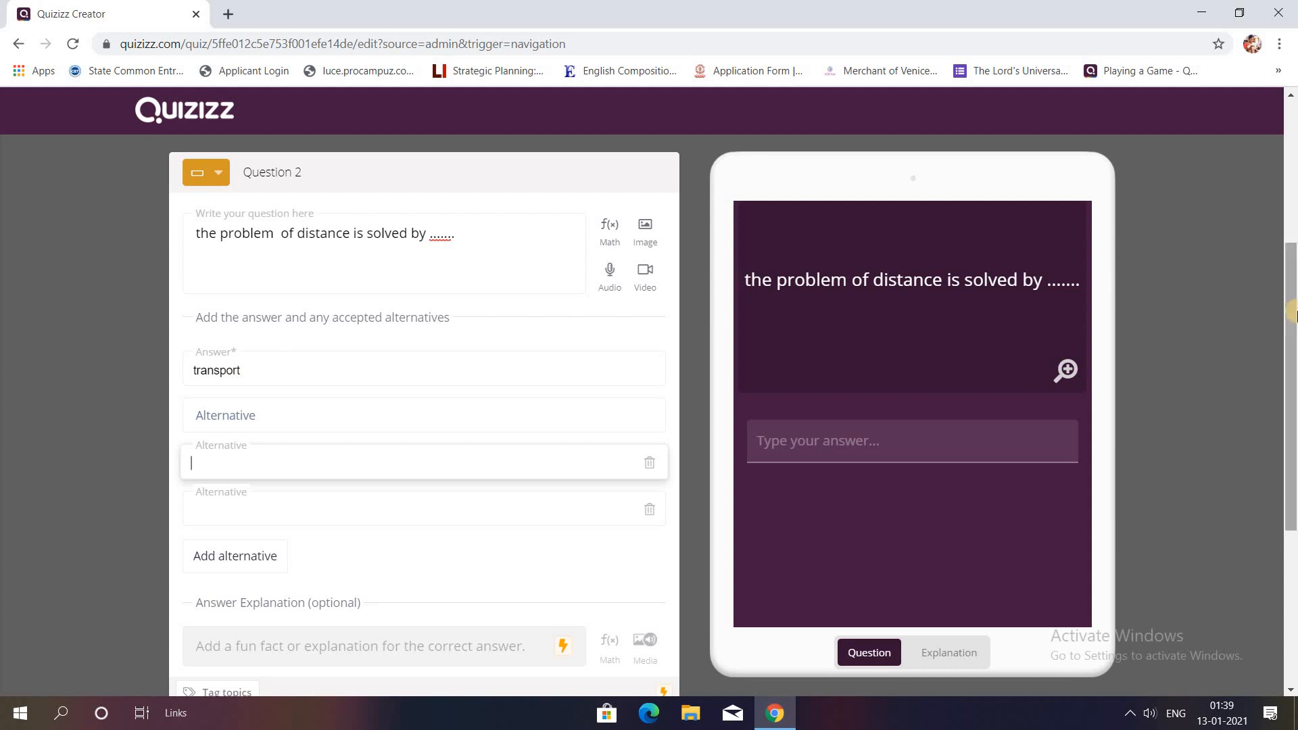
Set the time limit of Question 2 to 20 Seconds and save the question
{"action": "left_click_drag", "start_coordinate": [1292, 372], "coordinate": [1291, 450]}
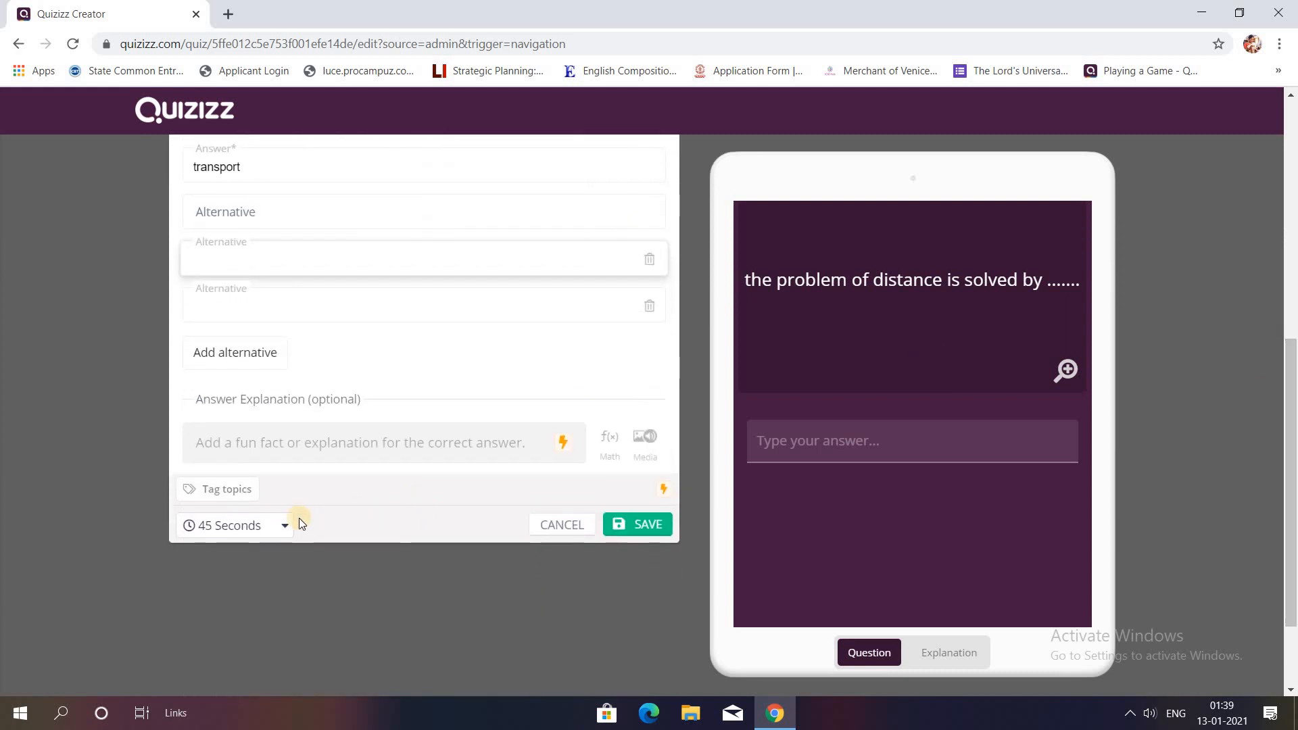
{"action": "left_click", "coordinate": [258, 527]}
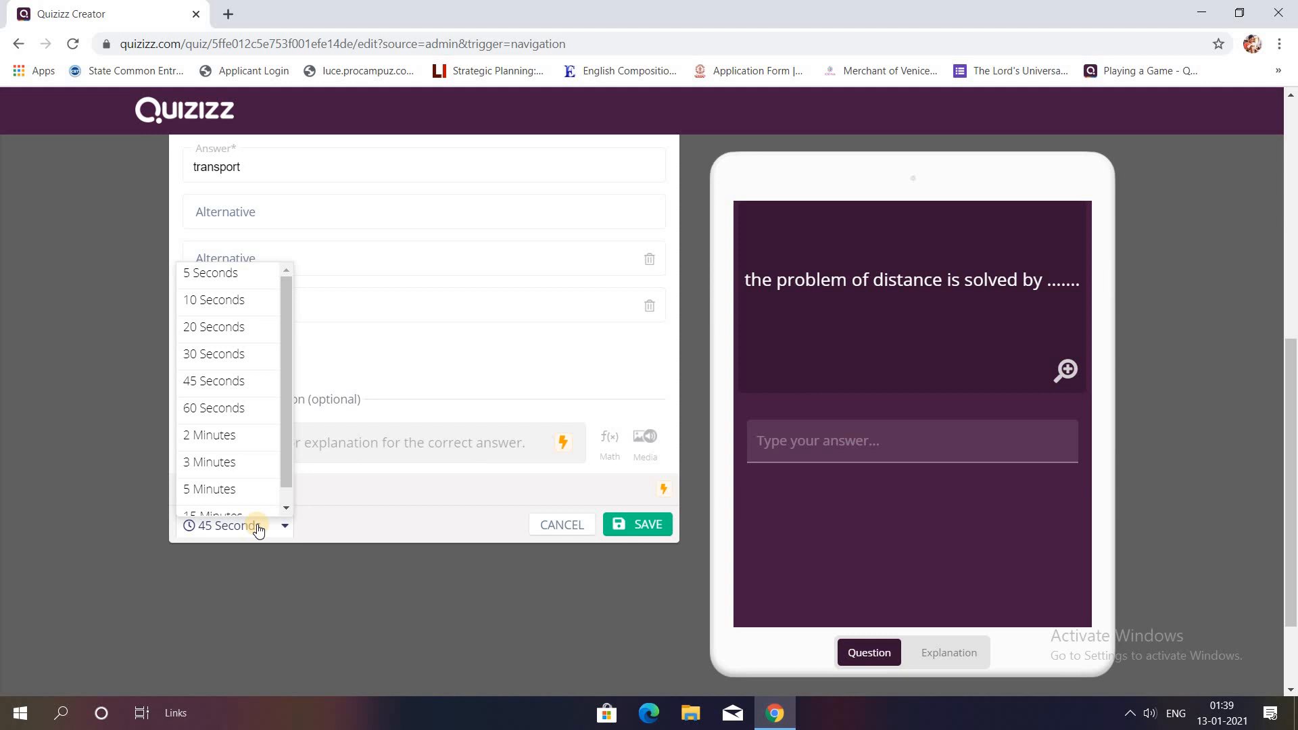
{"action": "left_click", "coordinate": [291, 507]}
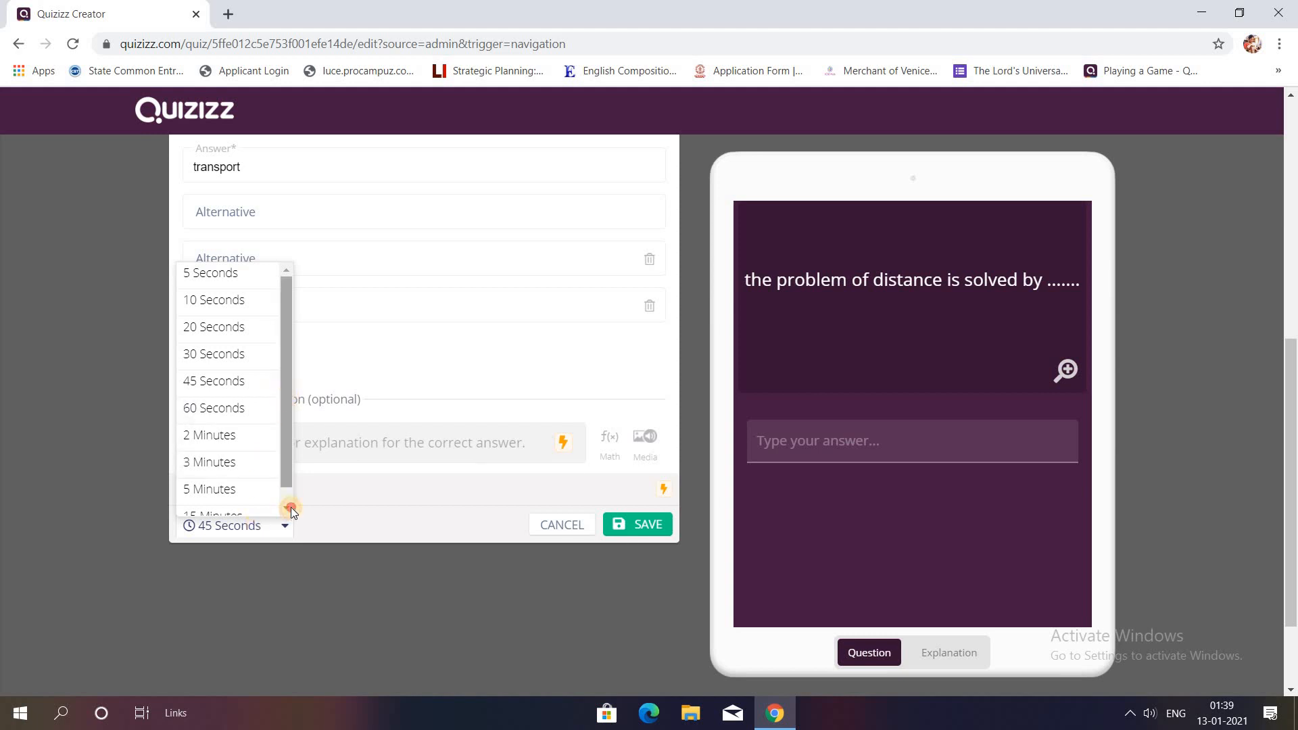
{"action": "left_click_drag", "start_coordinate": [286, 310], "coordinate": [285, 290]}
{"action": "left_click", "coordinate": [232, 322]}
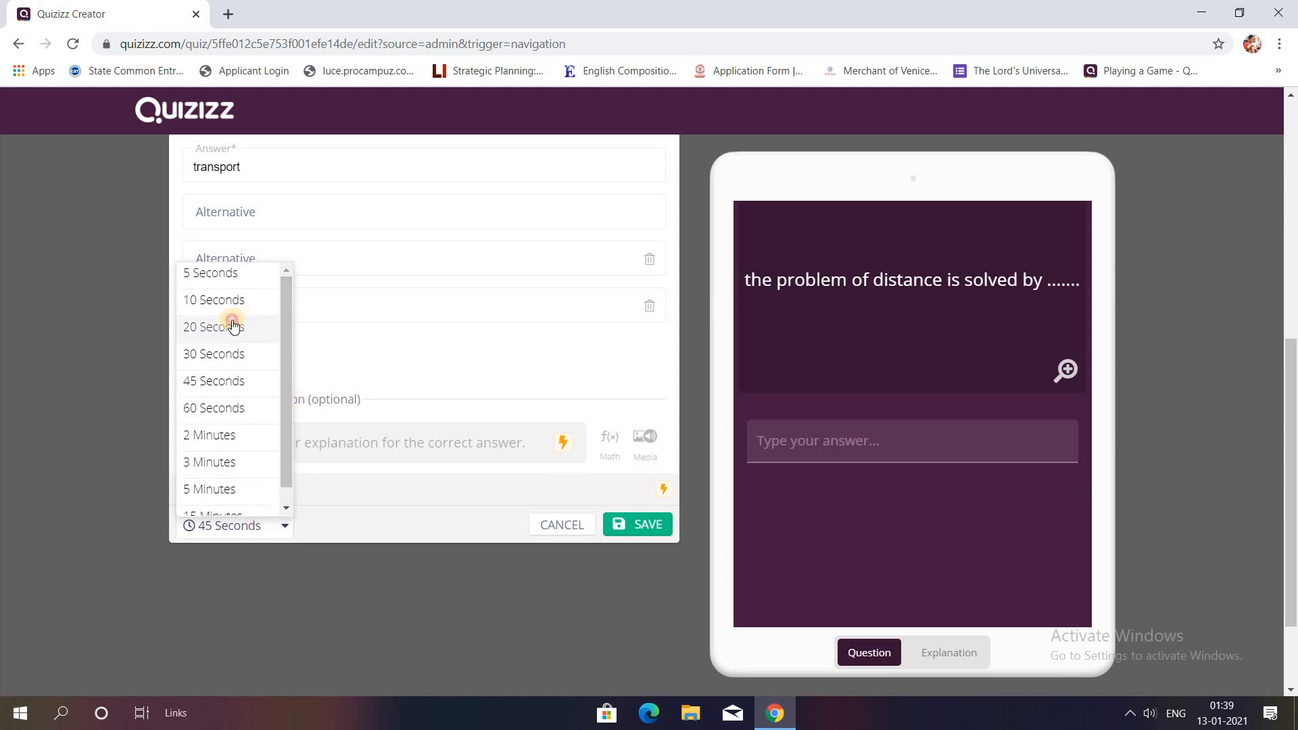
{"action": "left_click", "coordinate": [634, 525]}
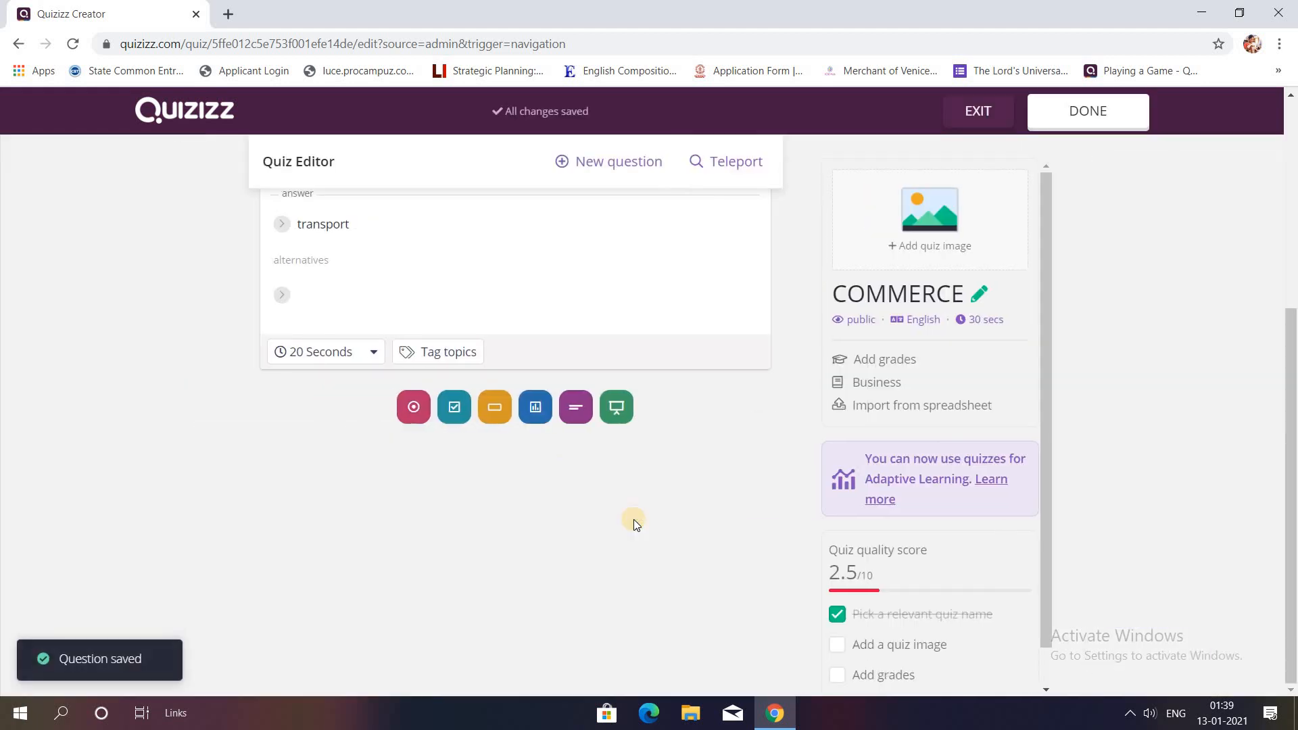
Add a Poll question as Question 3 with the text "Introduction of GST is beneficial."
{"action": "left_click", "coordinate": [541, 411]}
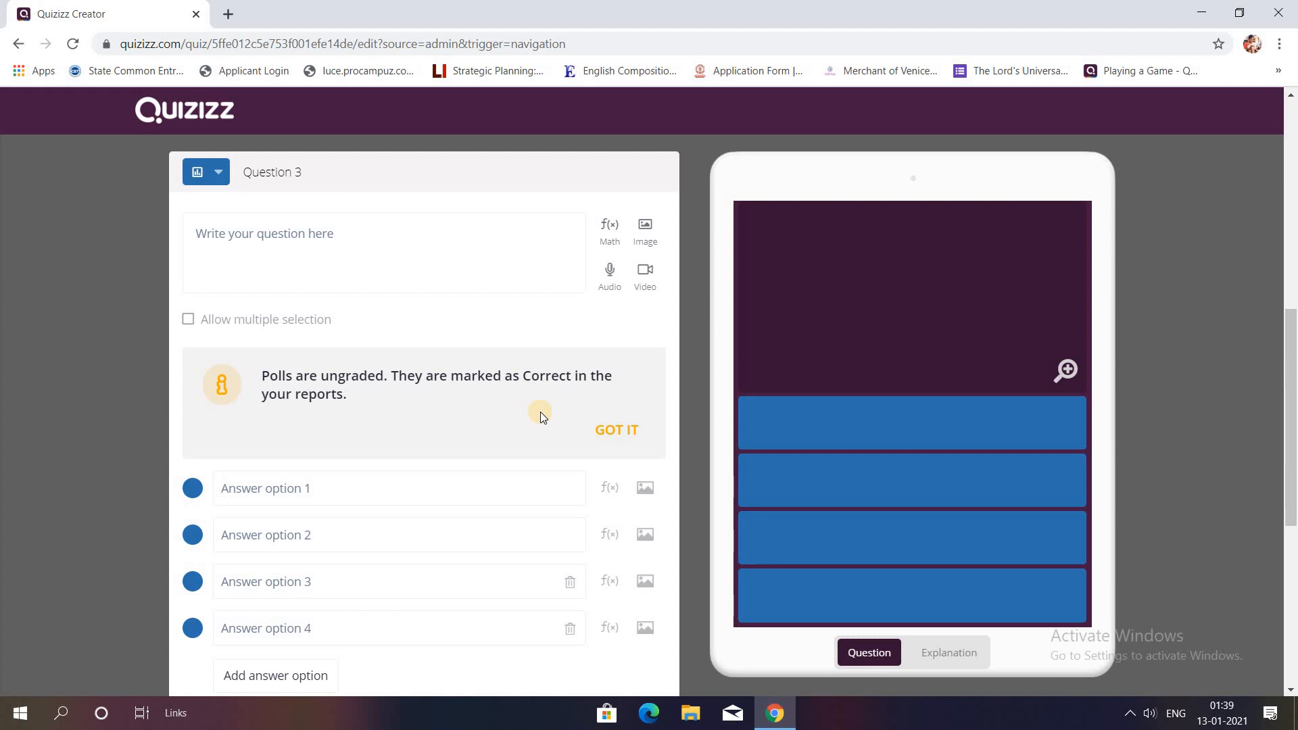
{"action": "left_click", "coordinate": [380, 223]}
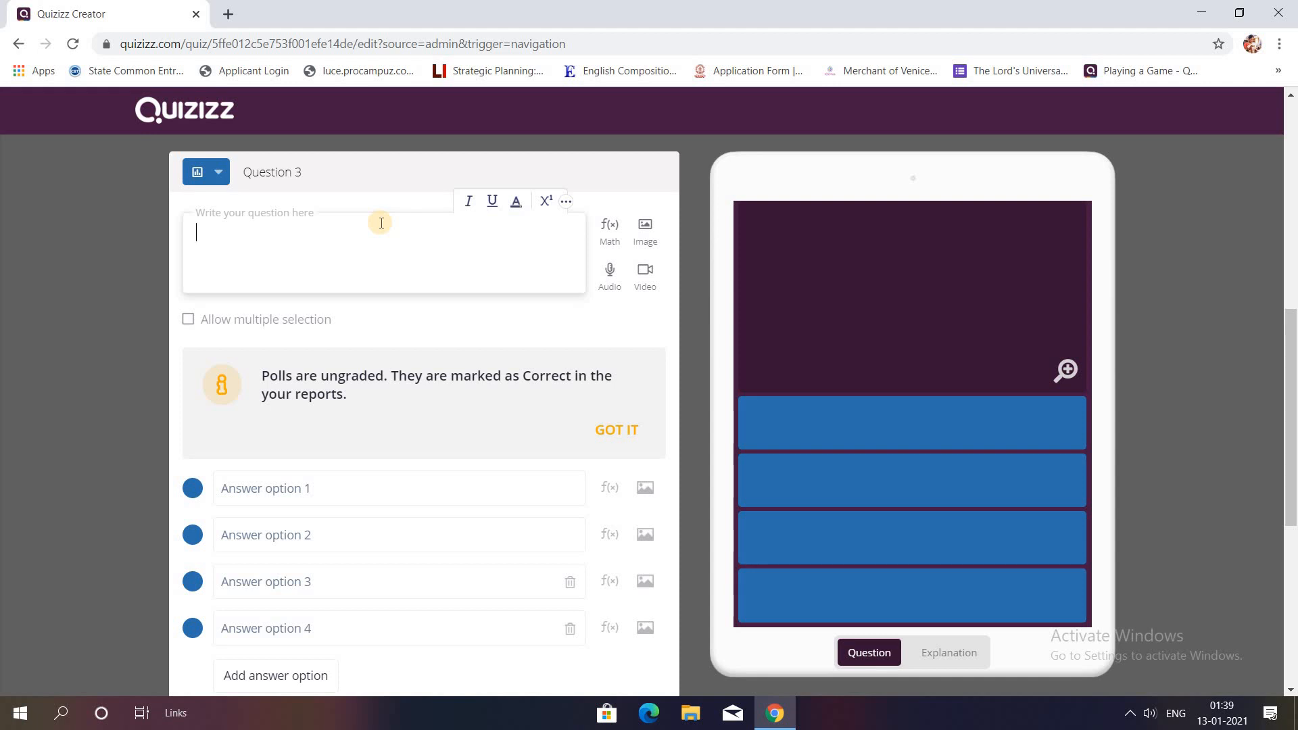
{"action": "type", "text": "Introduct"}
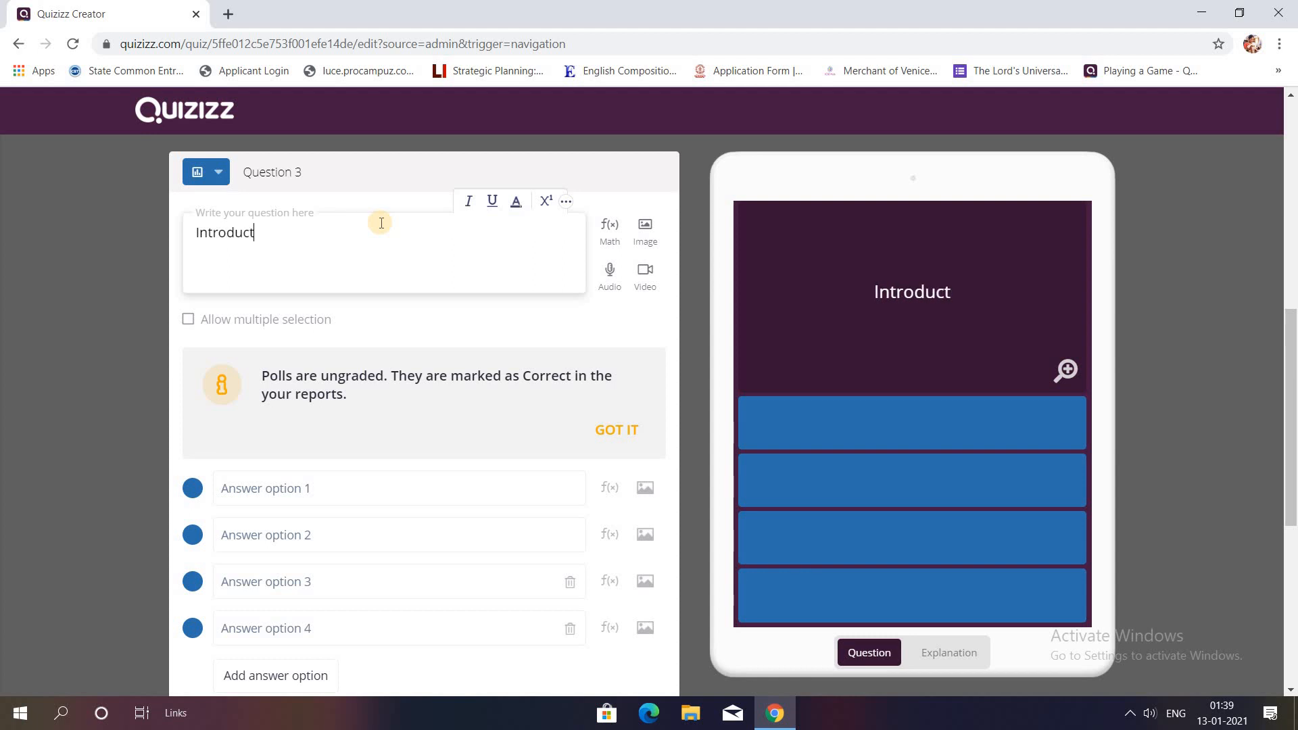
{"action": "type", "text": "ion of "}
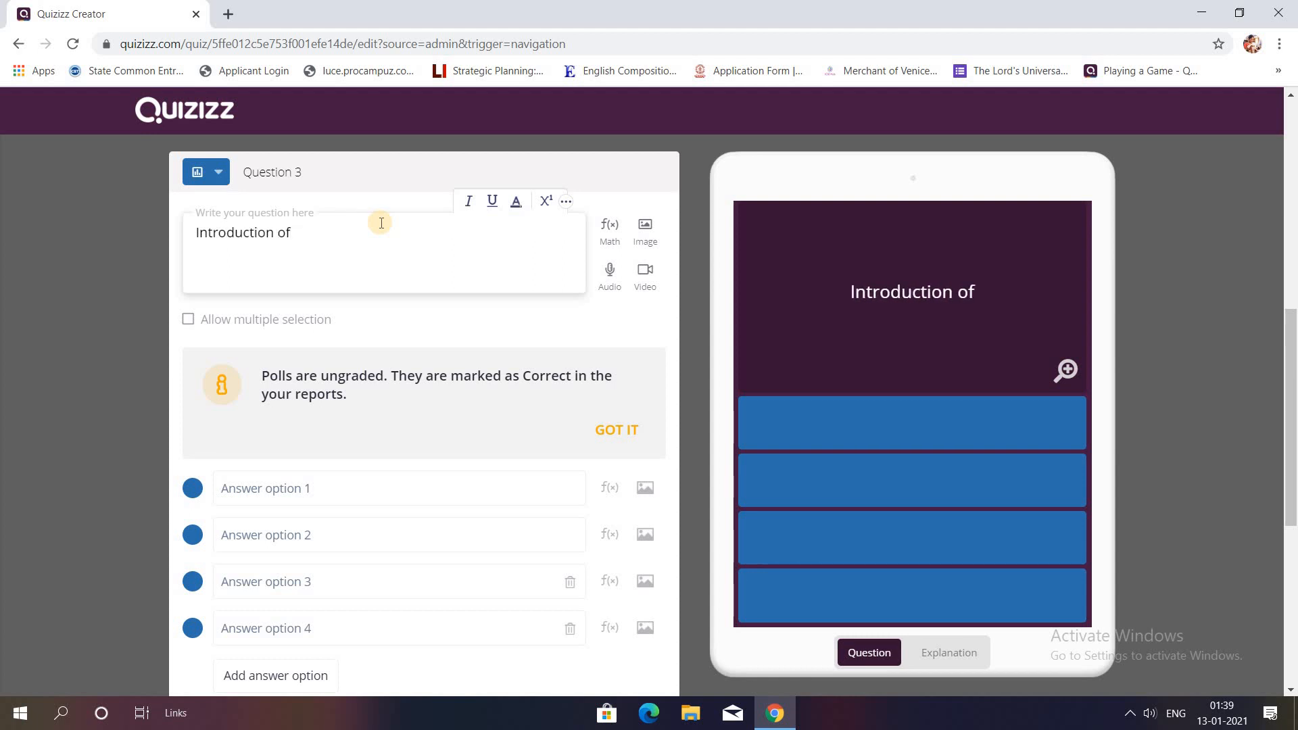
{"action": "type", "text": "GST i"}
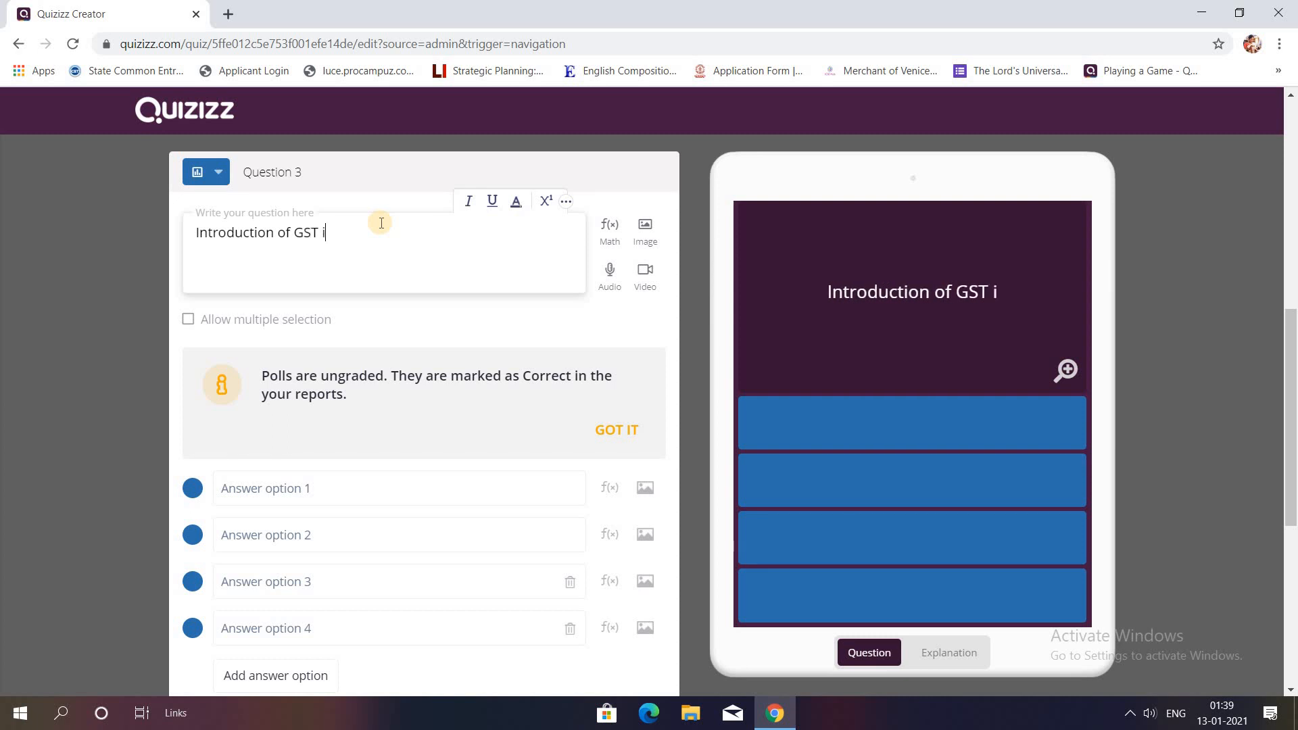
{"action": "type", "text": "s be"}
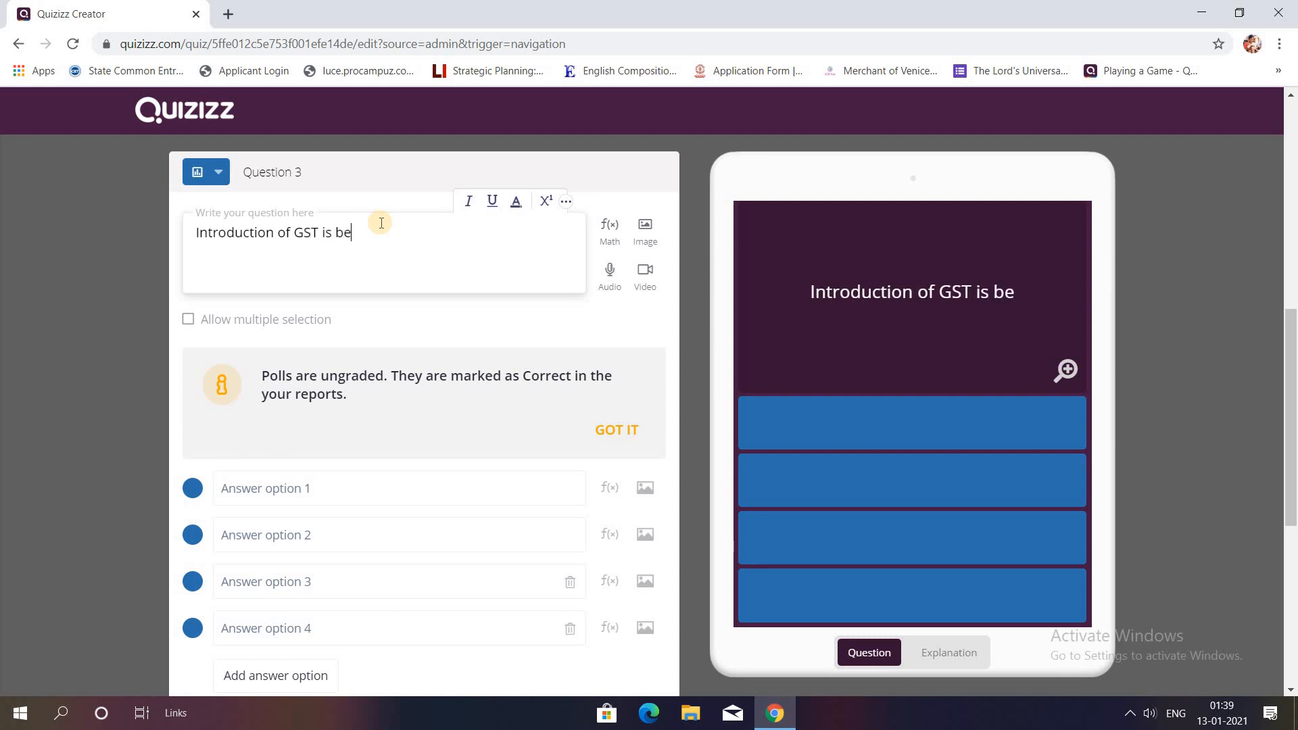
{"action": "type", "text": "neficial."}
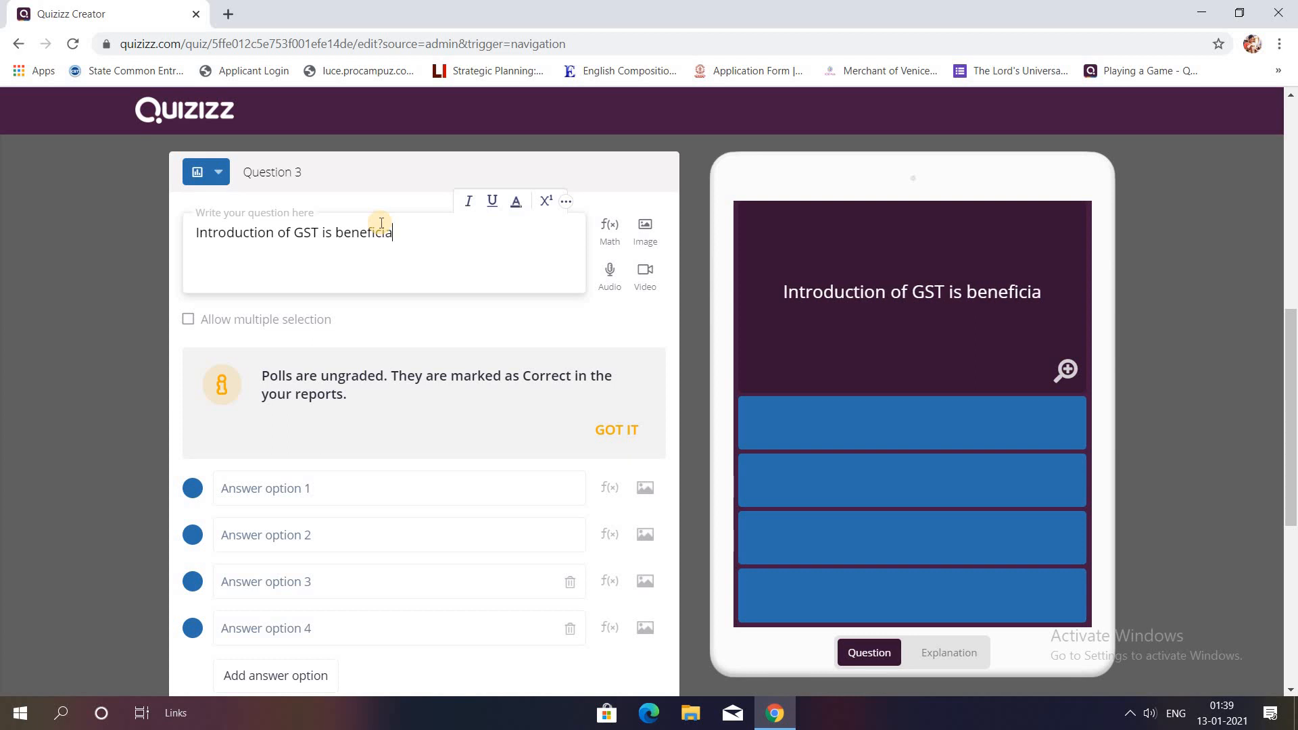
Fill in the first two answer options of Question 3 as "AGREE" and "DISAGREE"
{"action": "left_click", "coordinate": [249, 487]}
{"action": "type", "text": "AGREE"}
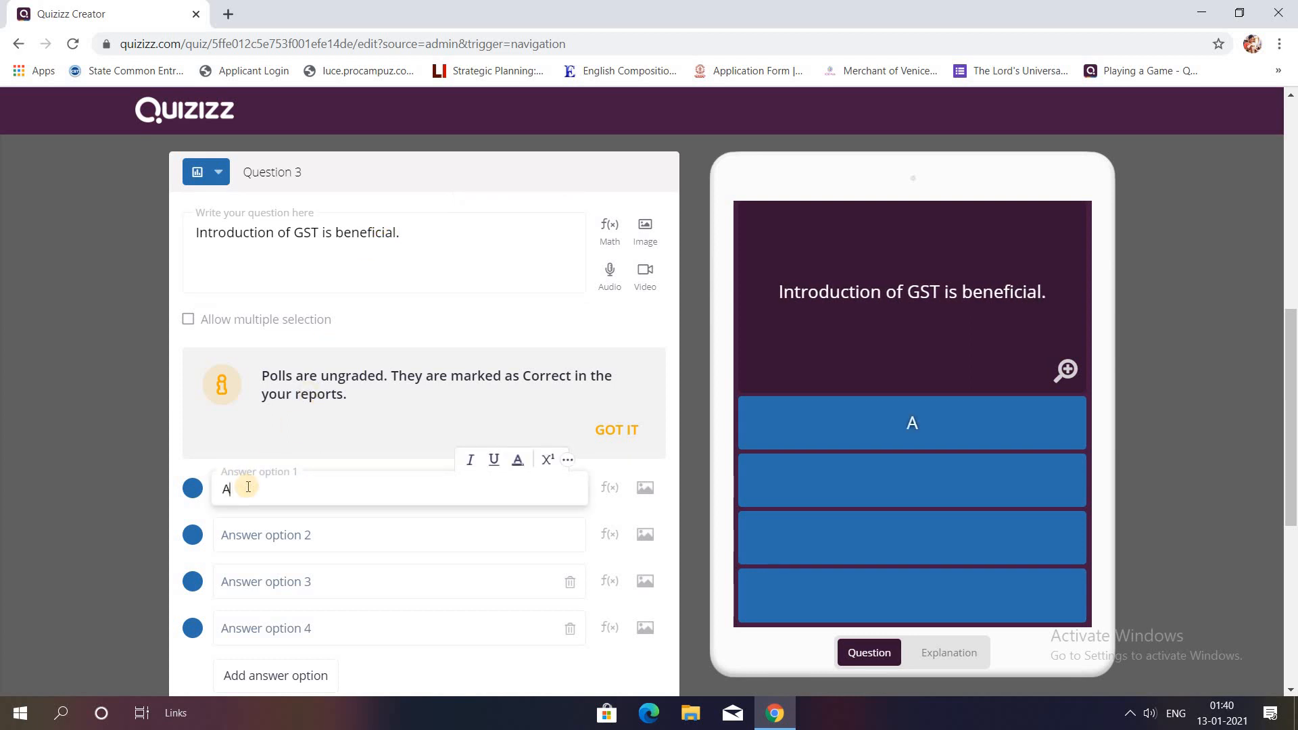
{"action": "left_click", "coordinate": [257, 526]}
{"action": "type", "text": "DI"}
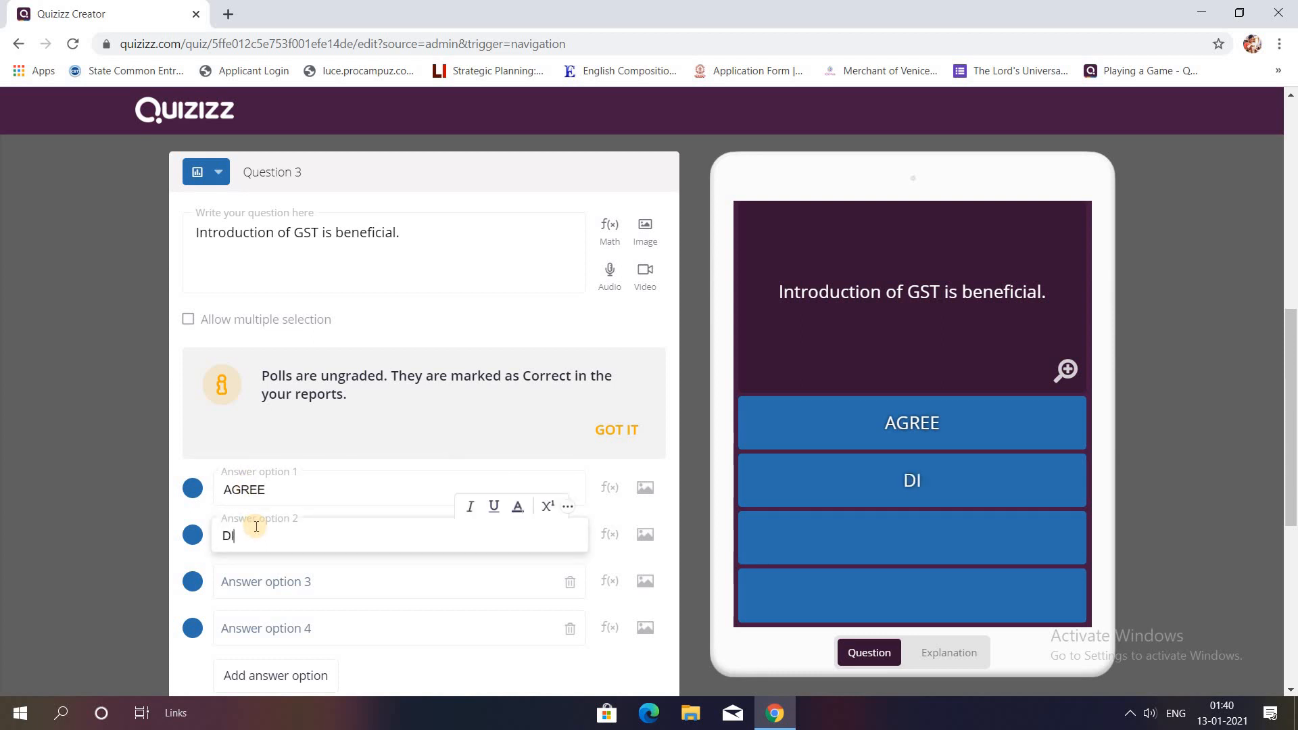
{"action": "type", "text": "SAGREE"}
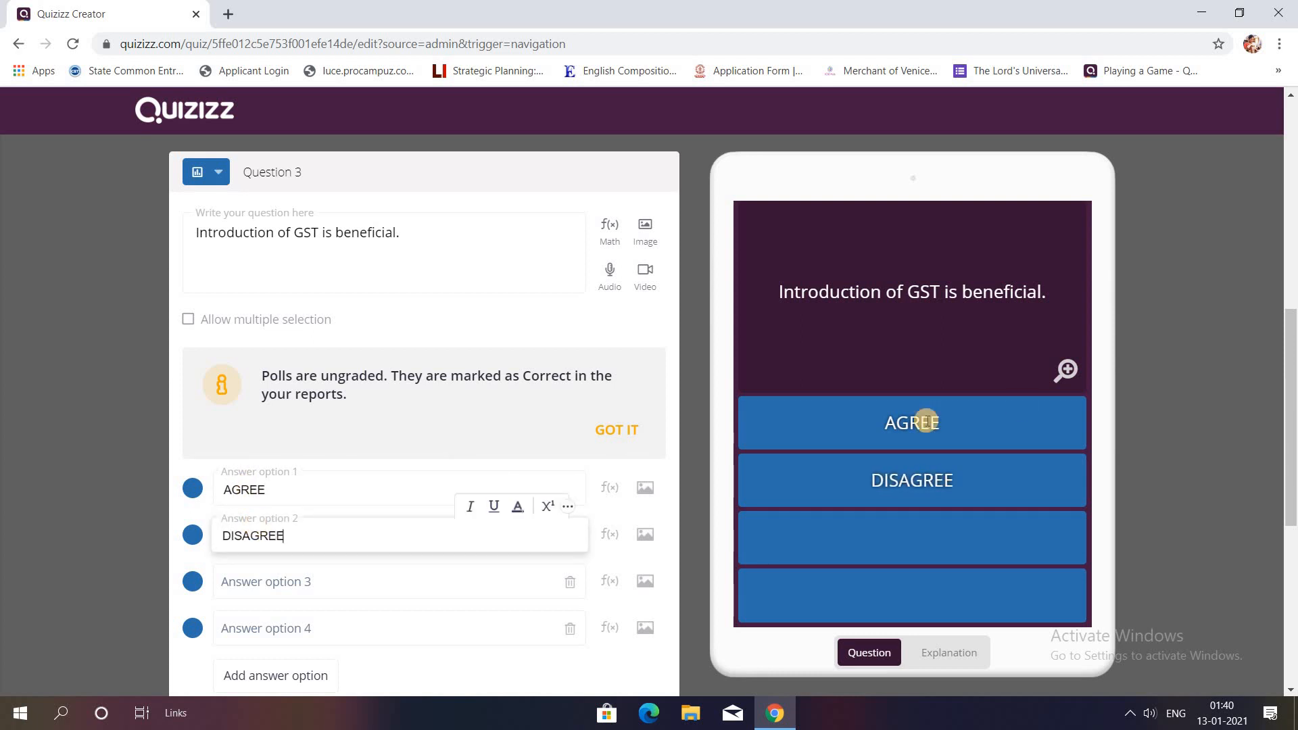
Delete the empty third and fourth answer options of the poll and save the question
{"action": "left_click", "coordinate": [569, 586]}
{"action": "left_click", "coordinate": [569, 585]}
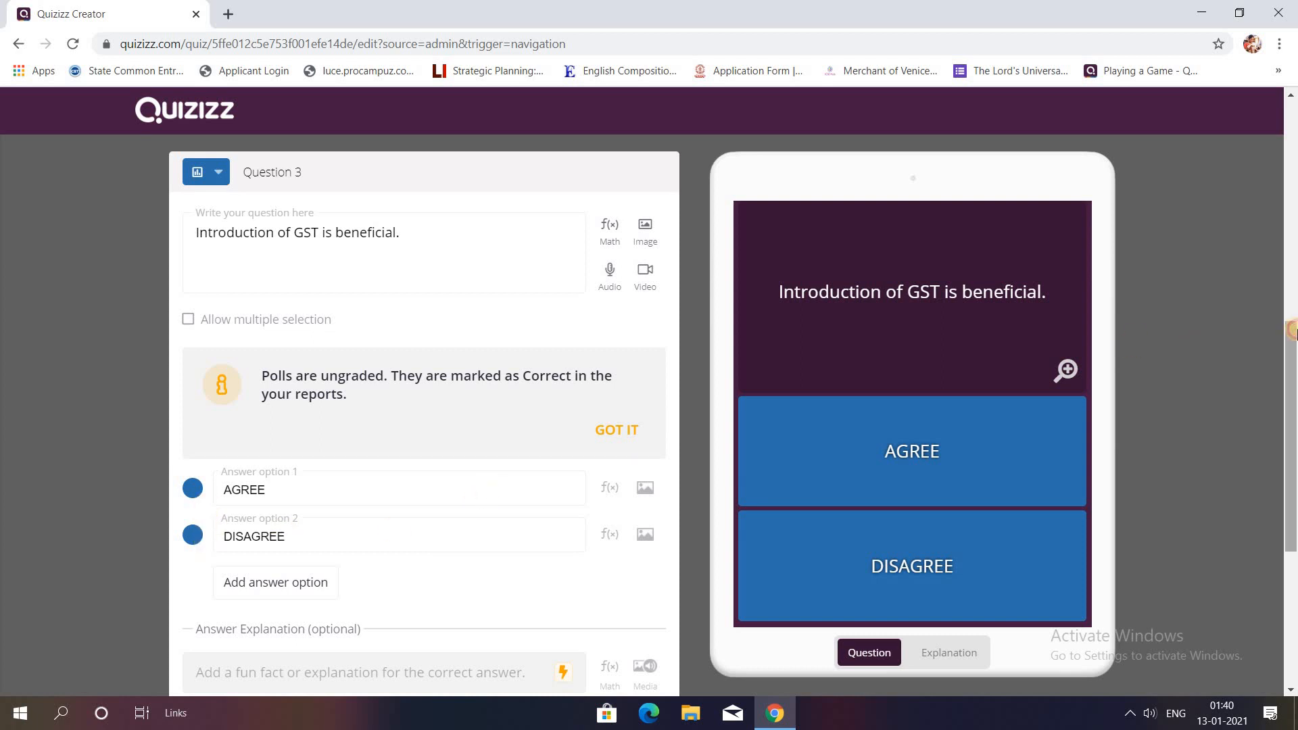
{"action": "left_click_drag", "start_coordinate": [1293, 330], "coordinate": [1293, 384]}
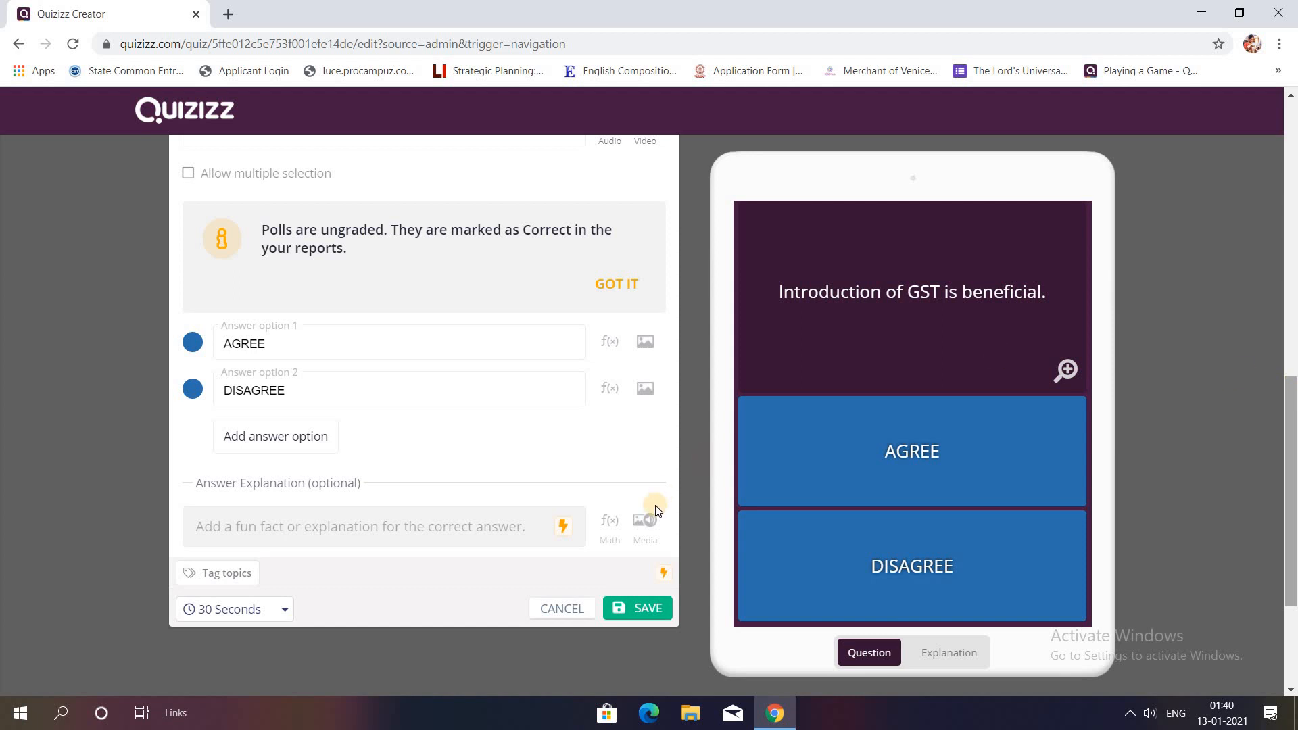
{"action": "left_click", "coordinate": [634, 612]}
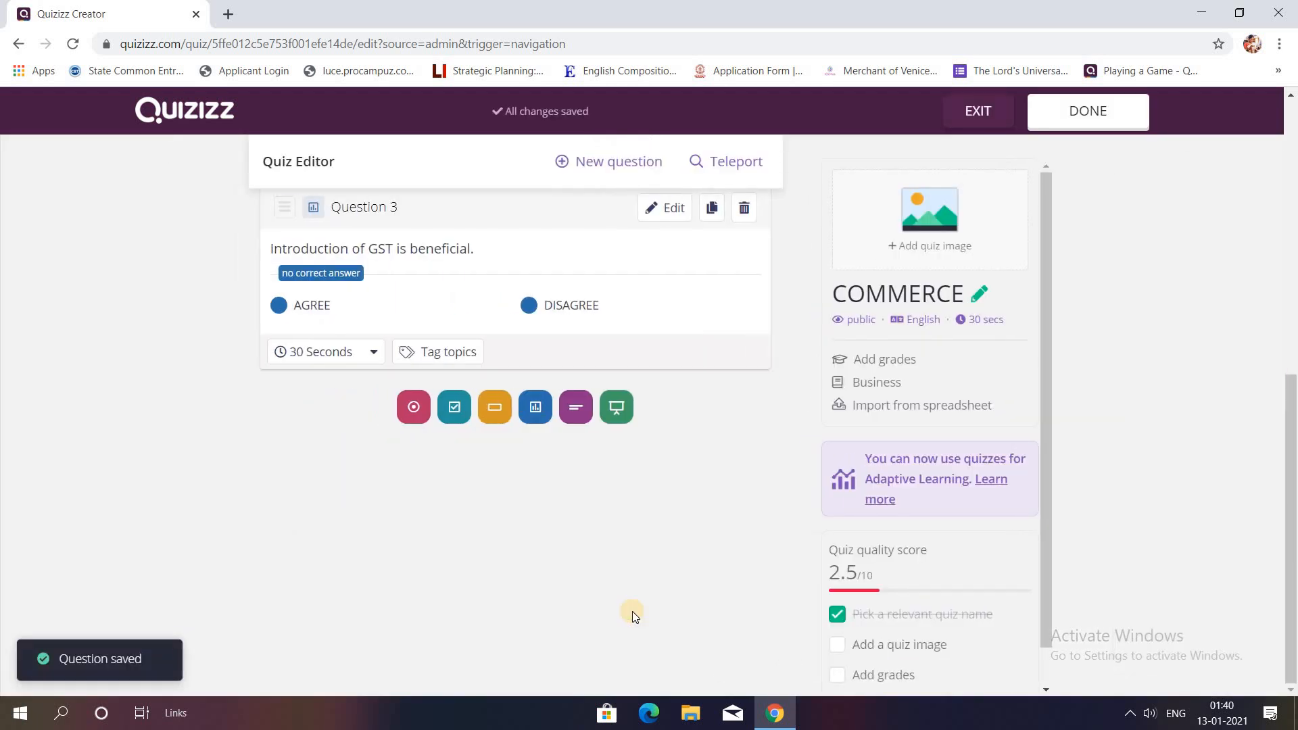
Add an Open-Ended question as Question 4 with the text "What is business ?" and save it without media
{"action": "left_click", "coordinate": [585, 406]}
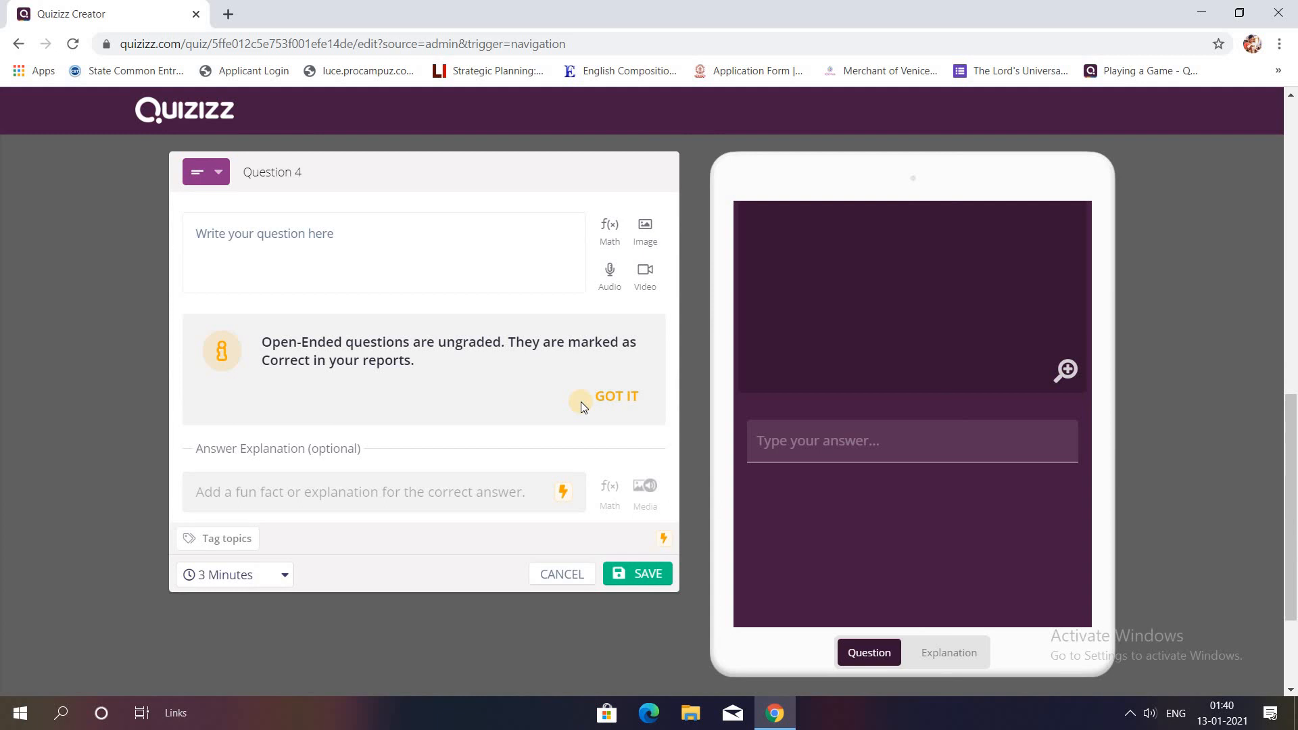
{"action": "left_click", "coordinate": [449, 257]}
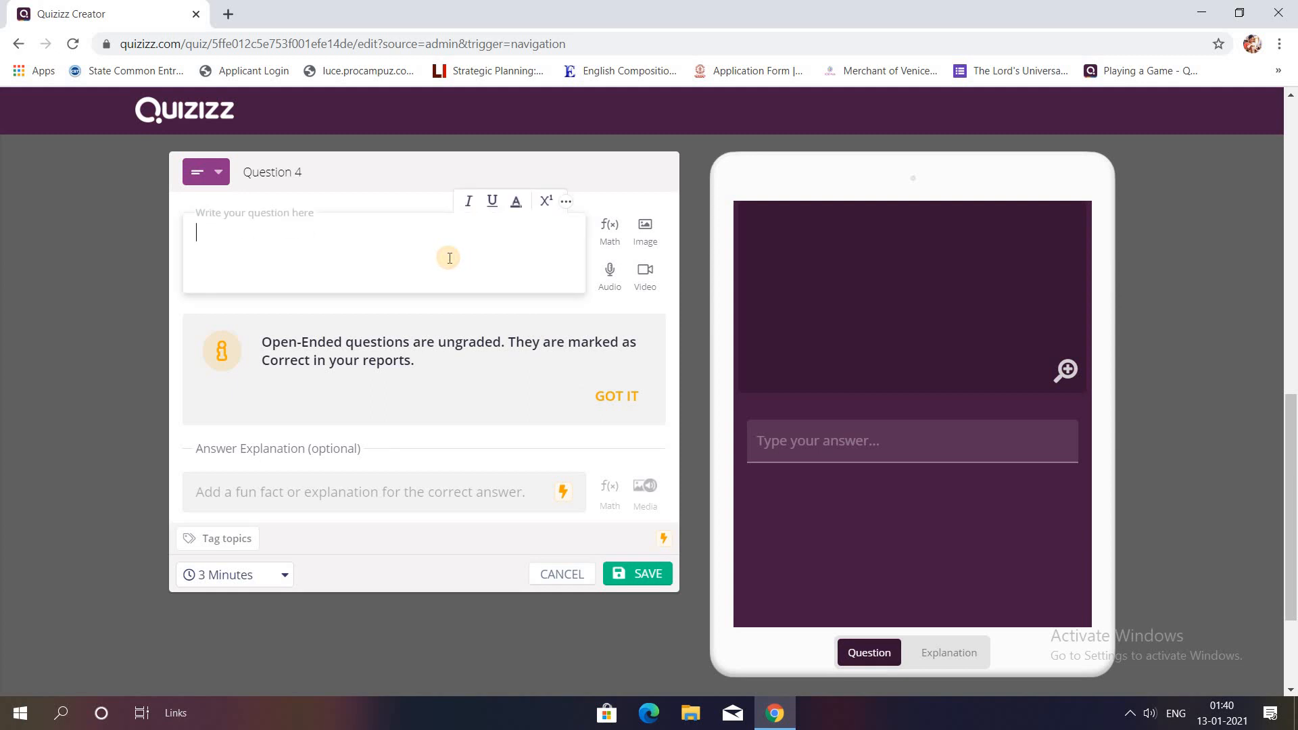
{"action": "type", "text": "What is bus"}
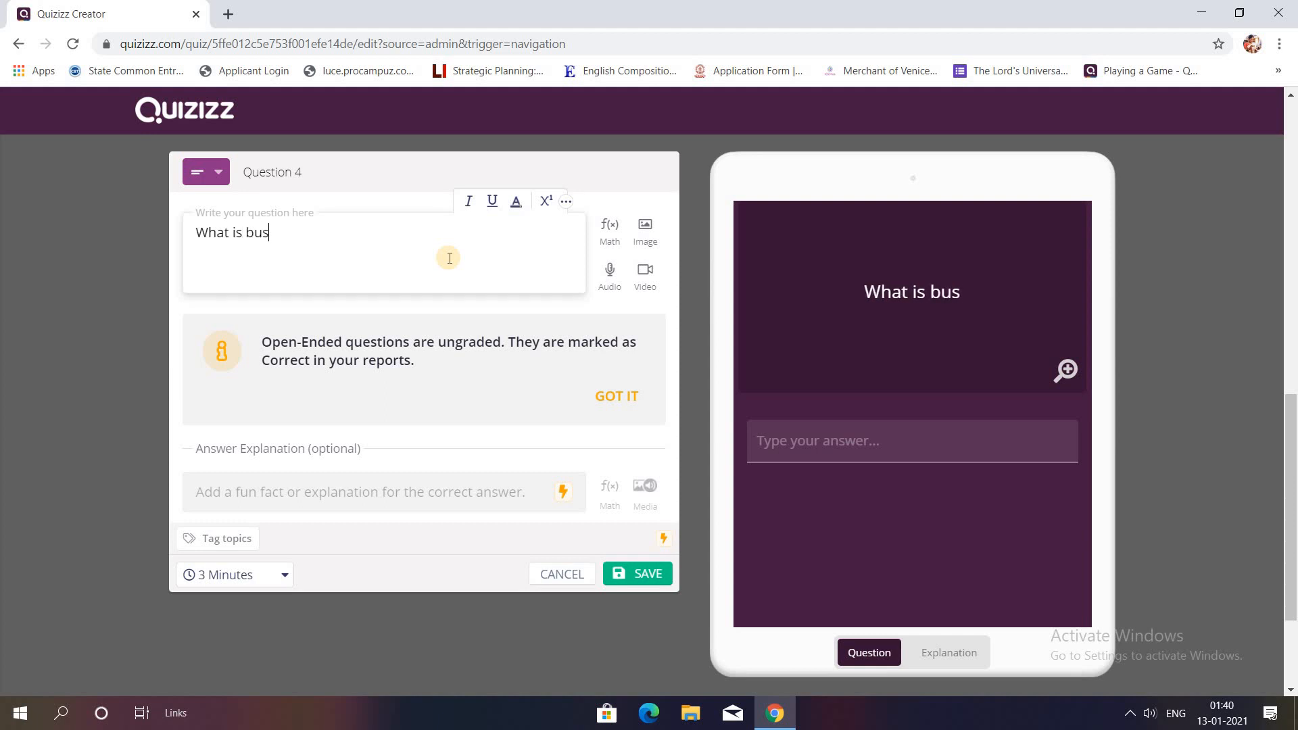
{"action": "type", "text": "iness "}
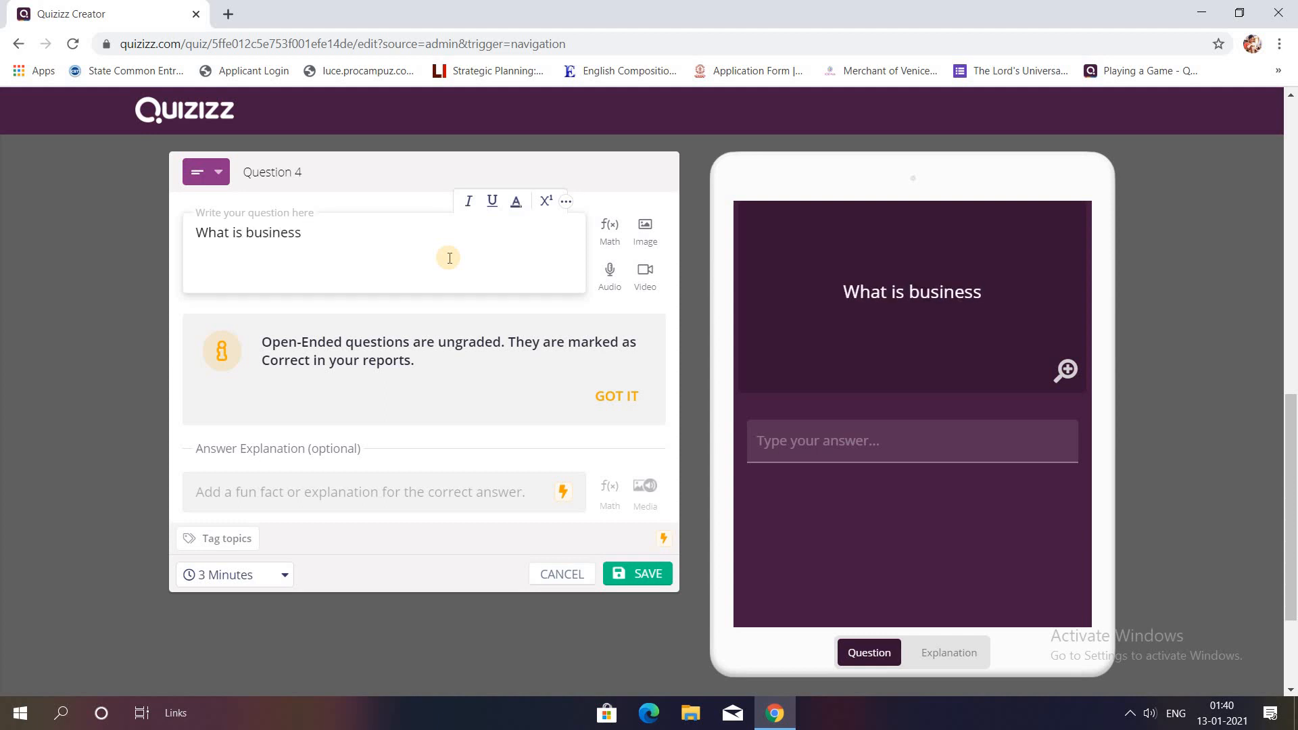
{"action": "type", "text": "?"}
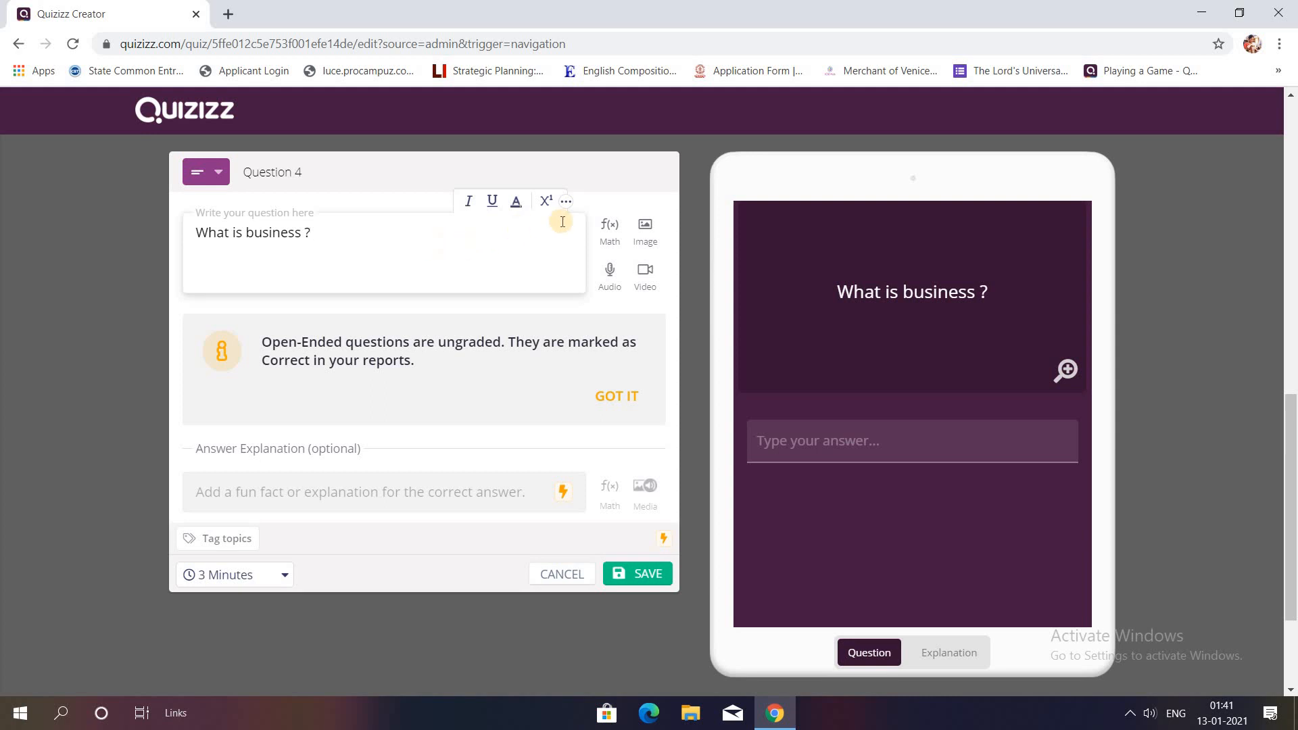
{"action": "left_click", "coordinate": [645, 233]}
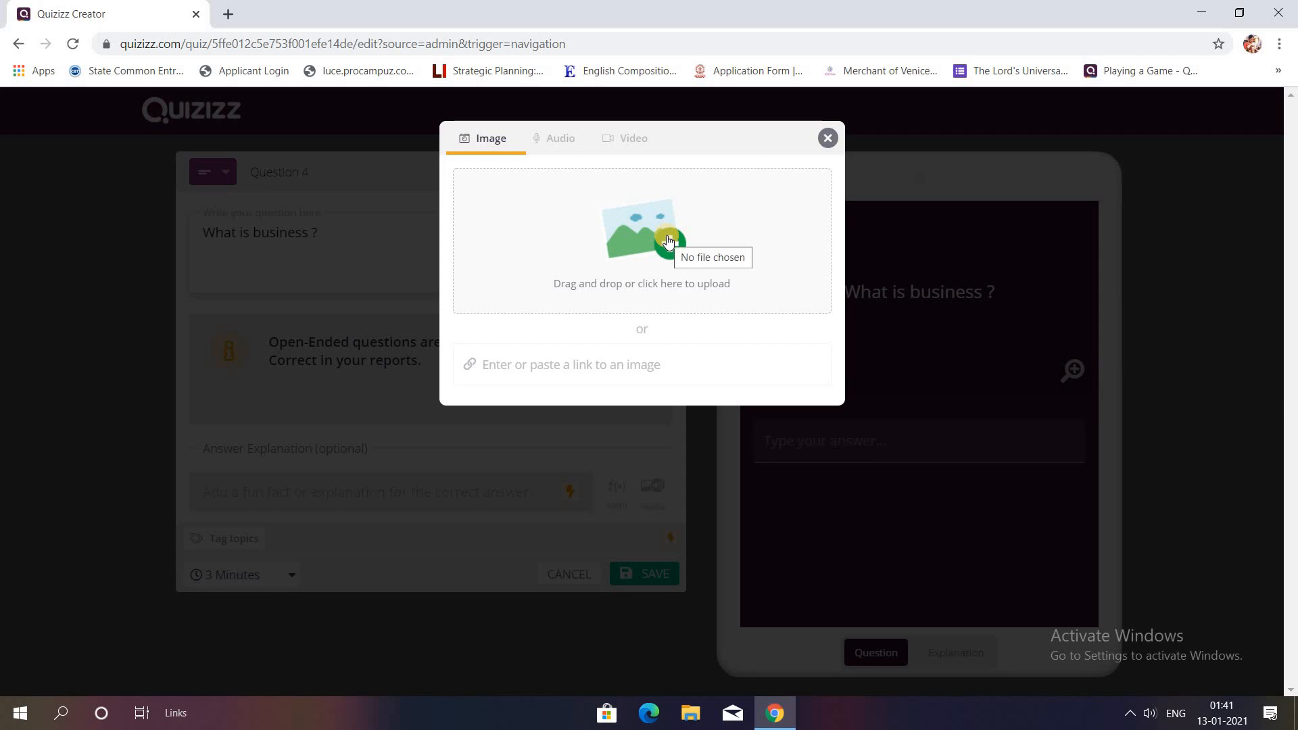
{"action": "left_click", "coordinate": [826, 139]}
{"action": "left_click", "coordinate": [636, 573]}
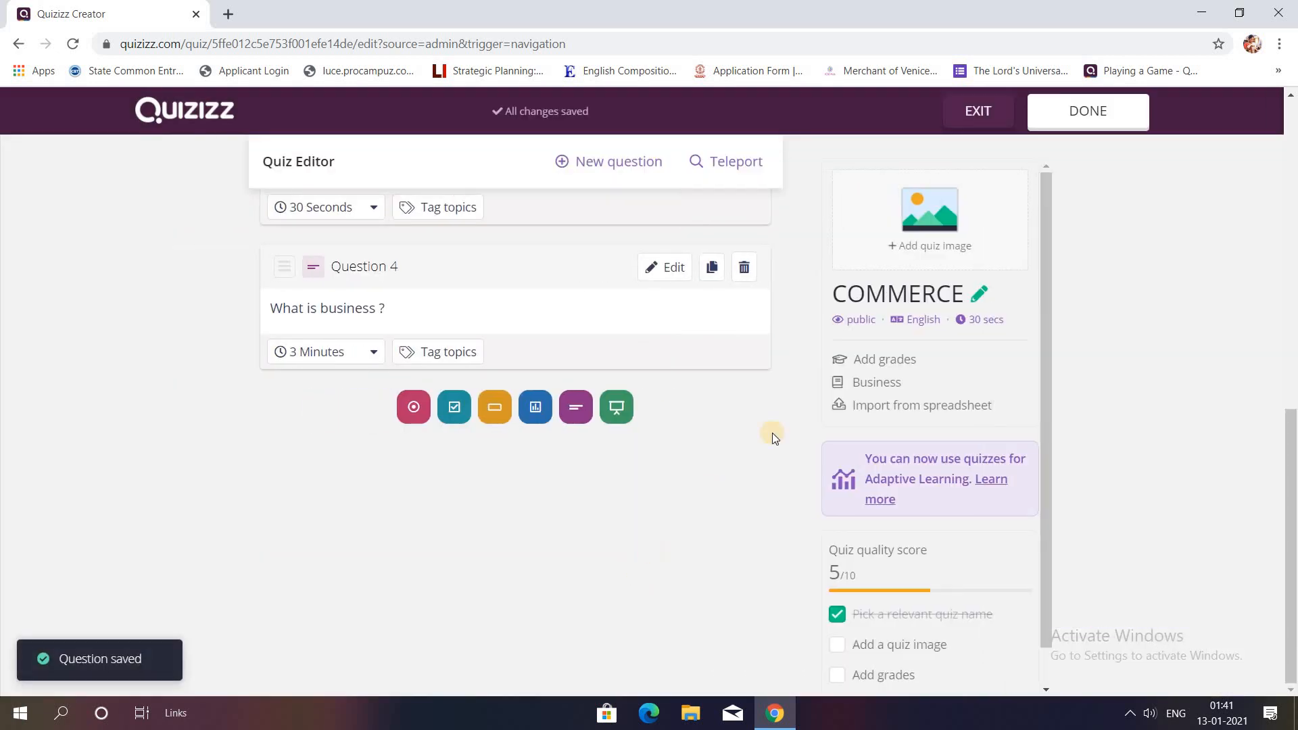
Finish the quiz, set its grade range to University in the quiz details, and save them
{"action": "left_click", "coordinate": [1084, 115]}
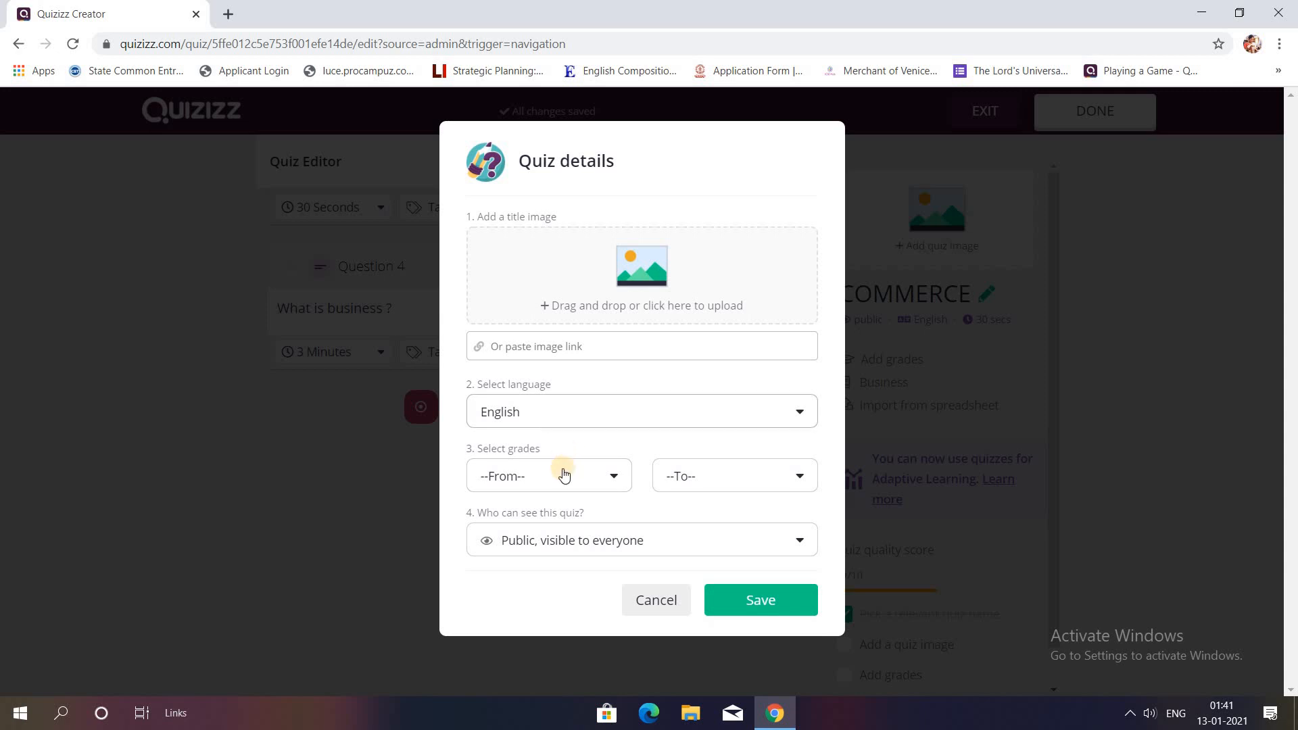
{"action": "left_click", "coordinate": [587, 477]}
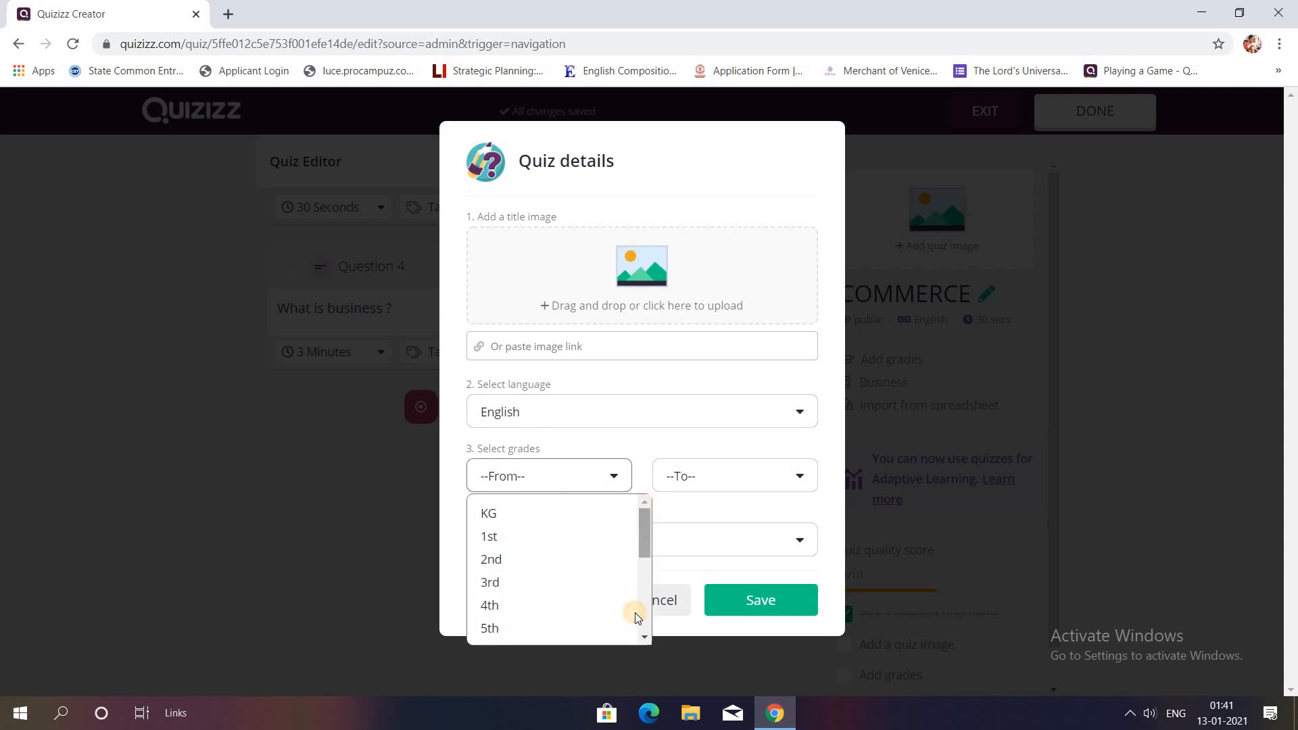
{"action": "scroll", "coordinate": [565, 575], "scroll_direction": "down", "scroll_amount": 3}
{"action": "left_click", "coordinate": [561, 587]}
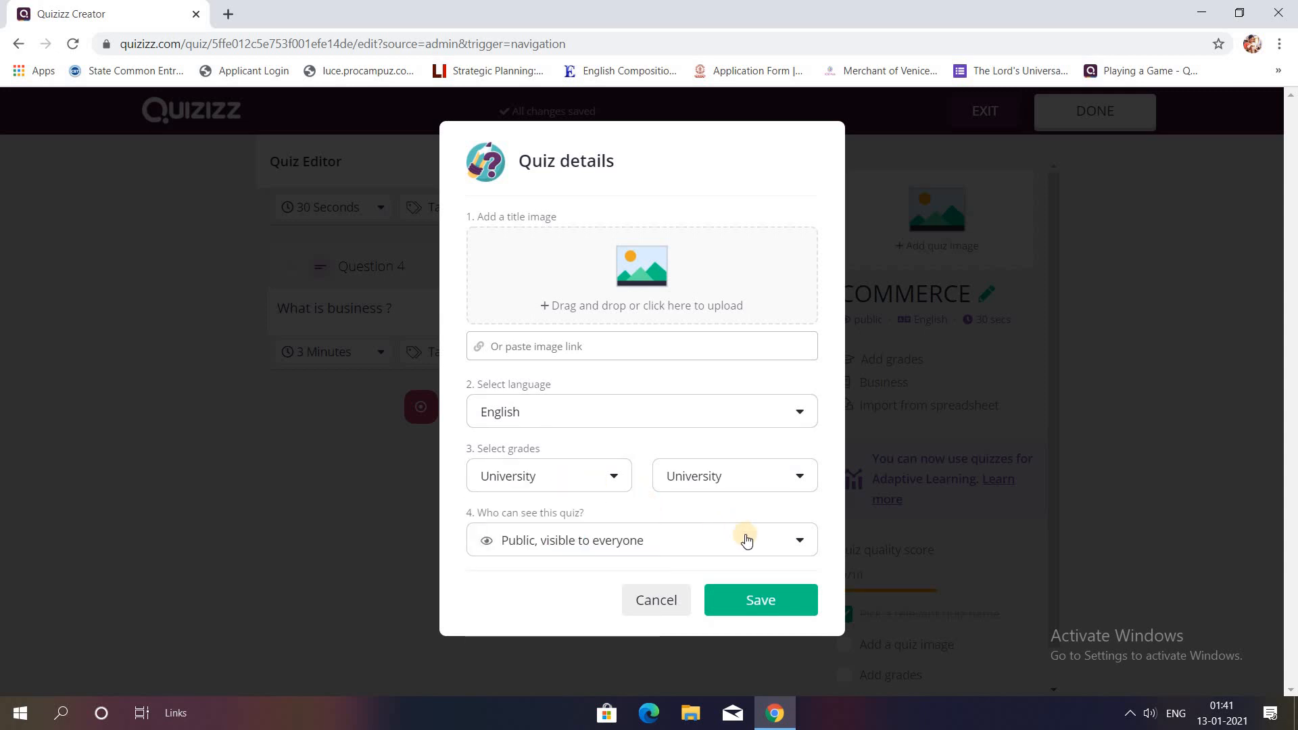
{"action": "left_click", "coordinate": [756, 592]}
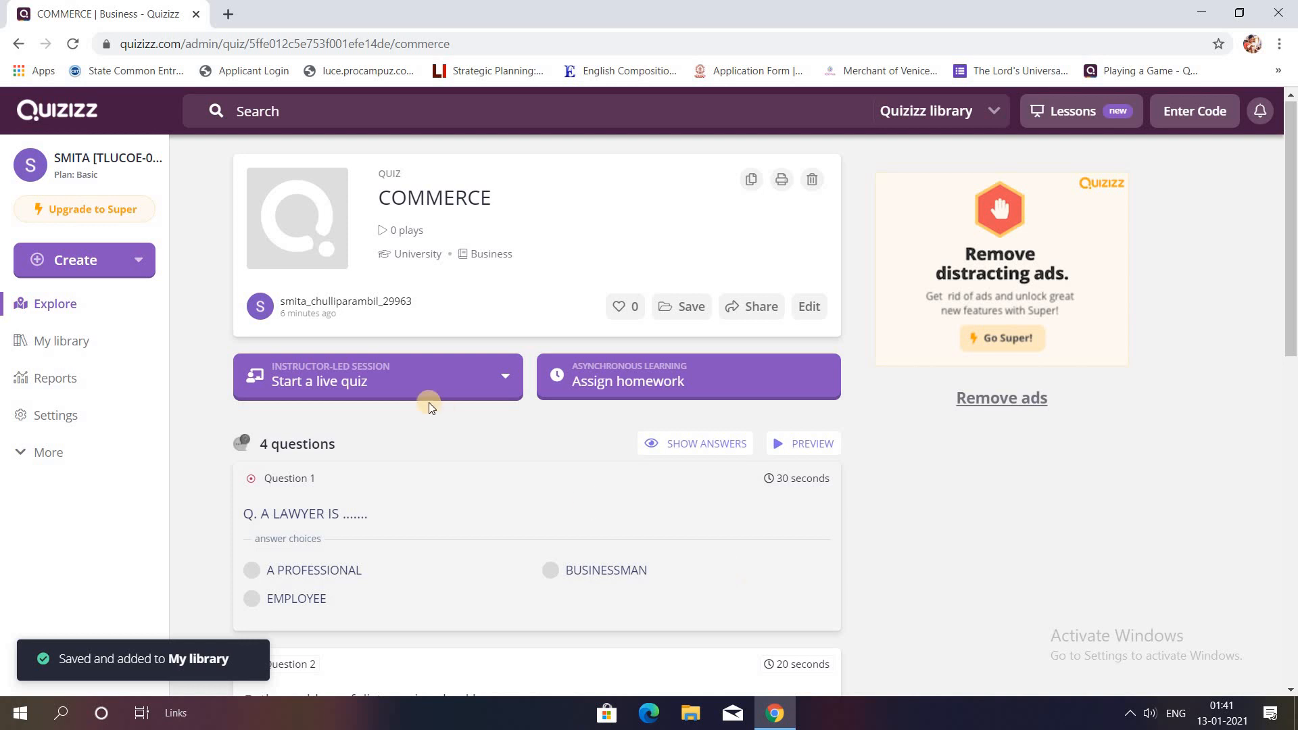
Browse the personal quiz library and open the THEME BASED LESSON 1 quiz
{"action": "left_click", "coordinate": [50, 357]}
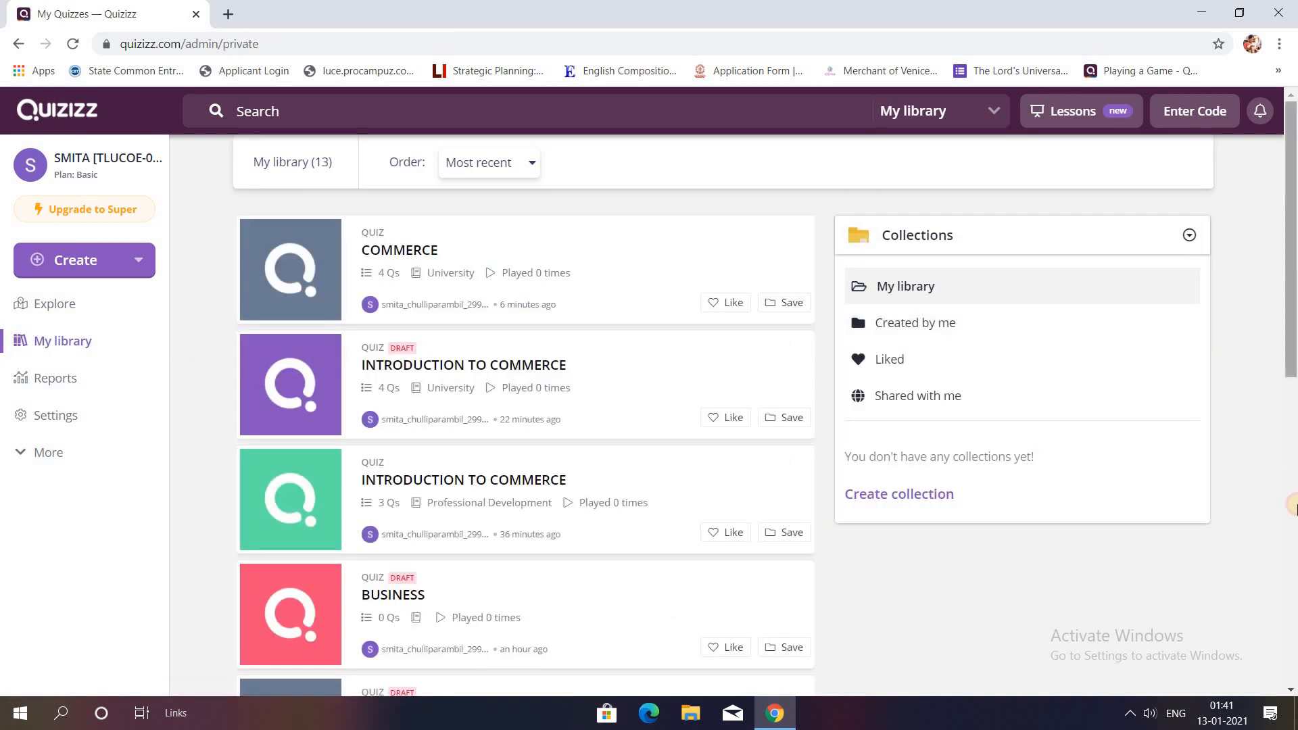
{"action": "left_click_drag", "start_coordinate": [1294, 195], "coordinate": [1294, 565]}
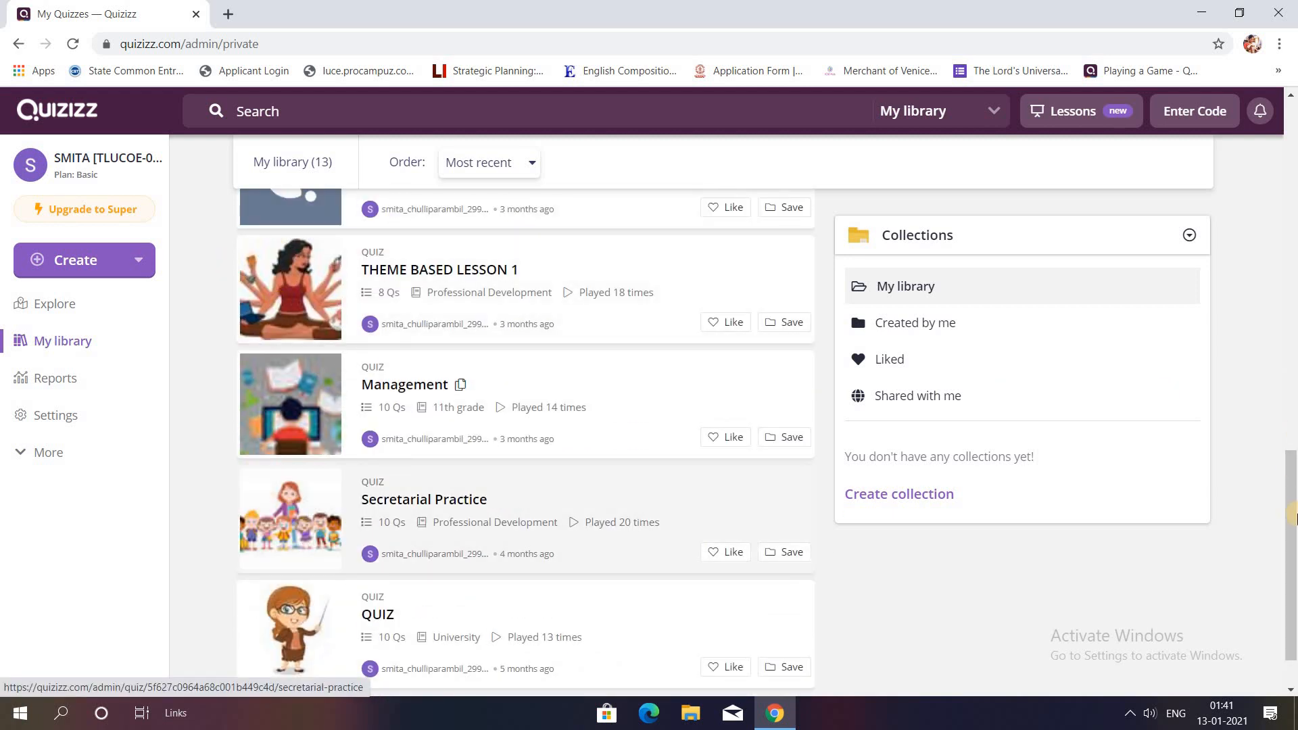
{"action": "scroll", "coordinate": [1293, 507], "scroll_direction": "up", "scroll_amount": 1}
{"action": "scroll", "coordinate": [1293, 507], "scroll_direction": "down", "scroll_amount": 1}
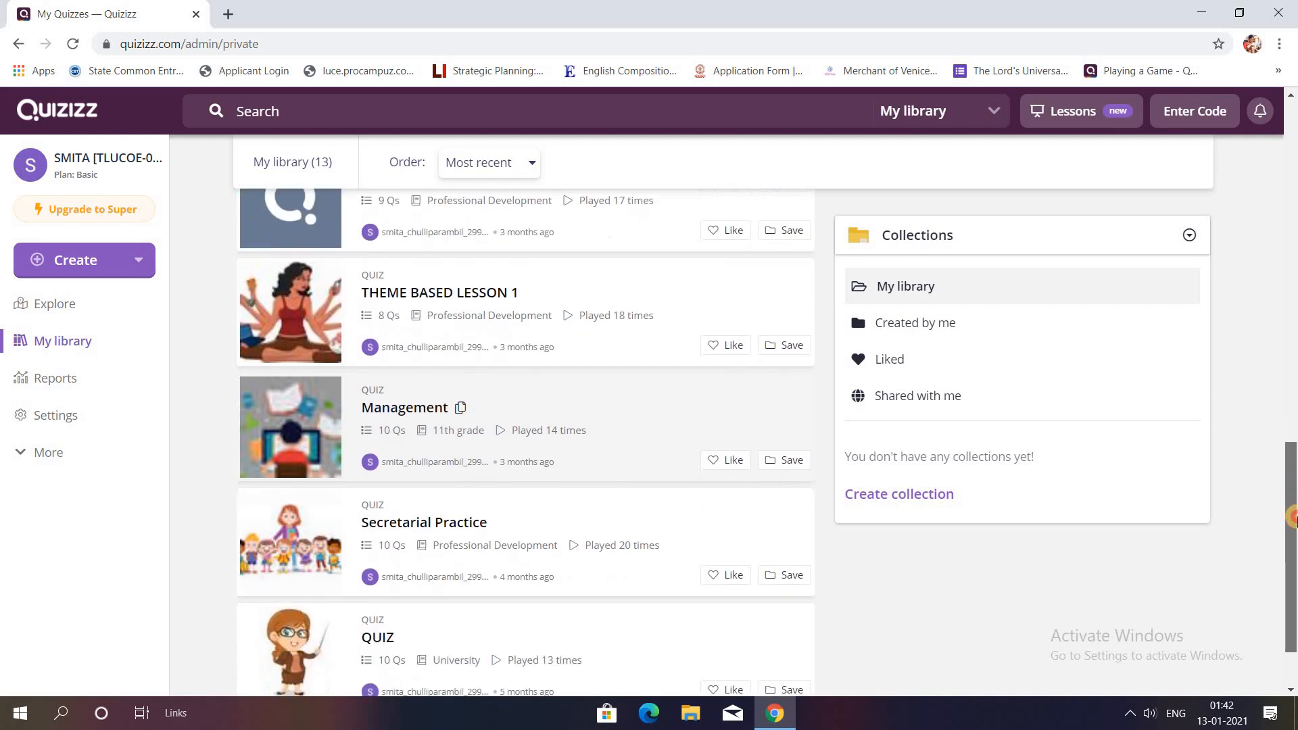
{"action": "scroll", "coordinate": [1293, 524], "scroll_direction": "down", "scroll_amount": 1}
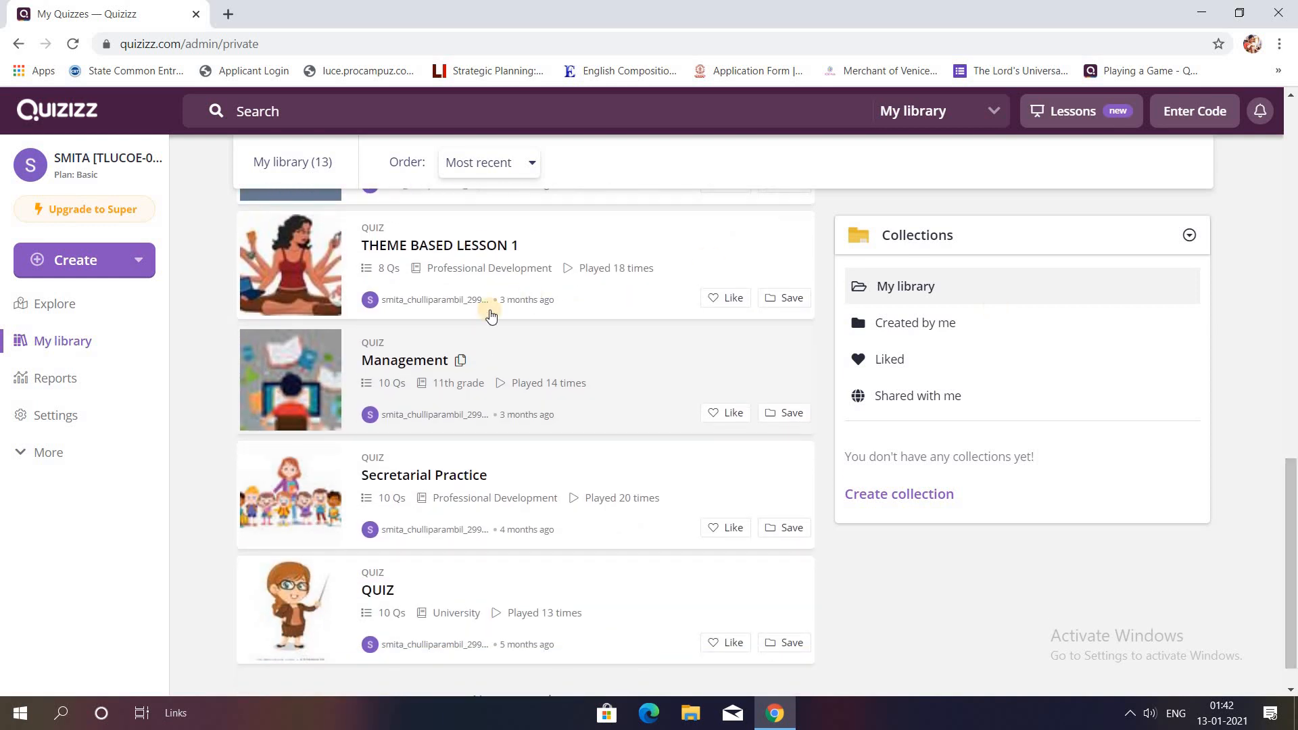
{"action": "left_click", "coordinate": [299, 249]}
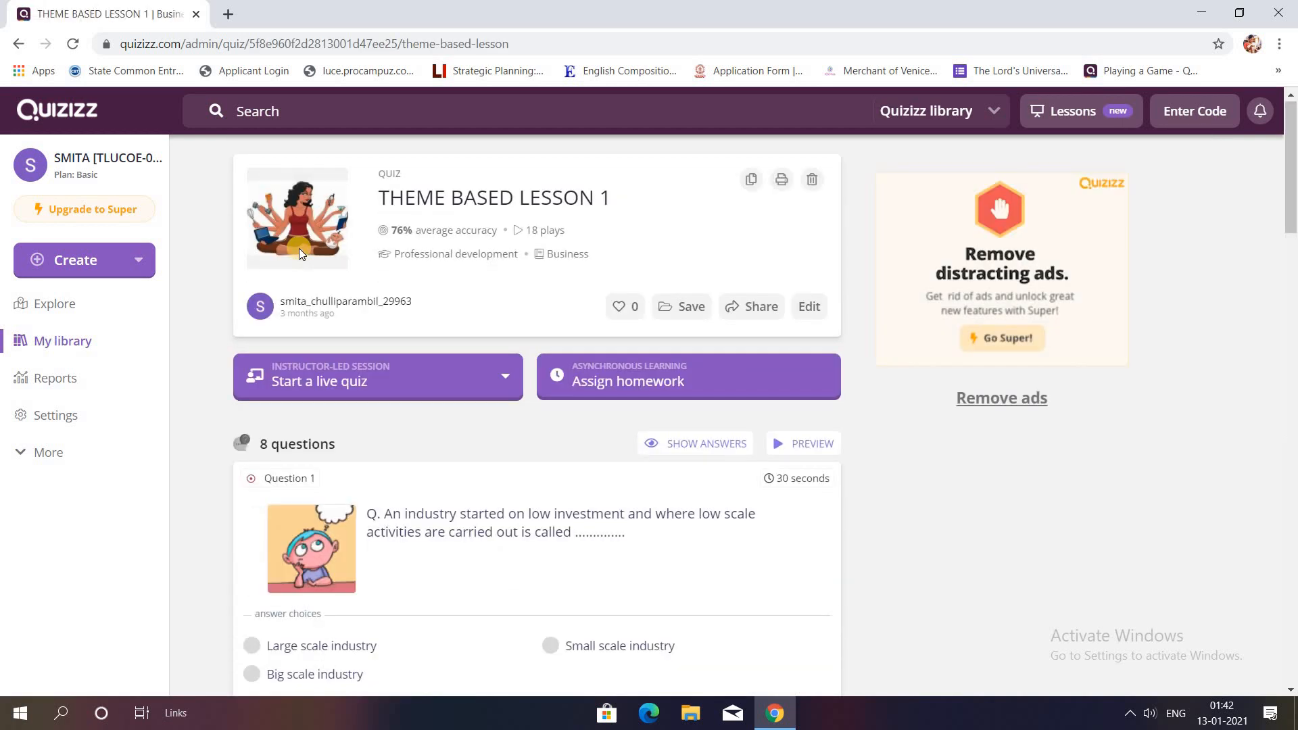
Launch a live session of THEME BASED LESSON 1 in Classic mode
{"action": "left_click", "coordinate": [436, 378]}
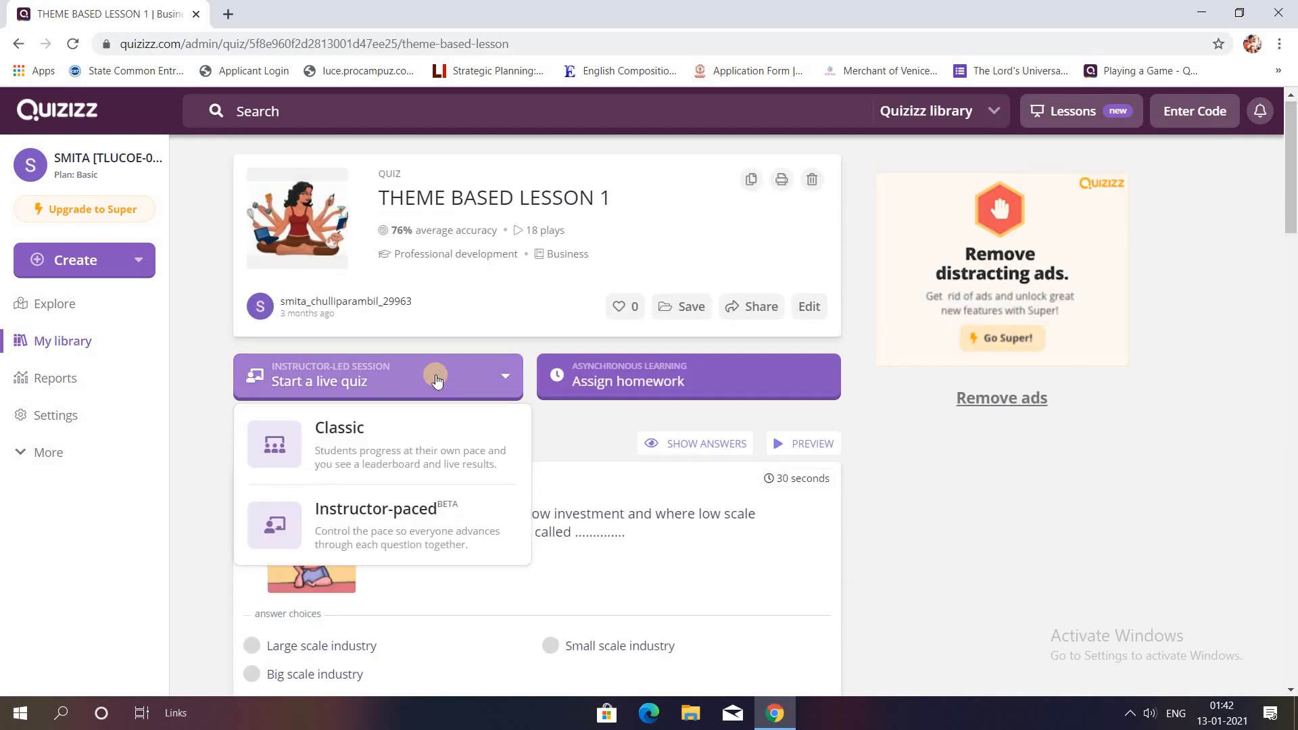
{"action": "left_click", "coordinate": [416, 446]}
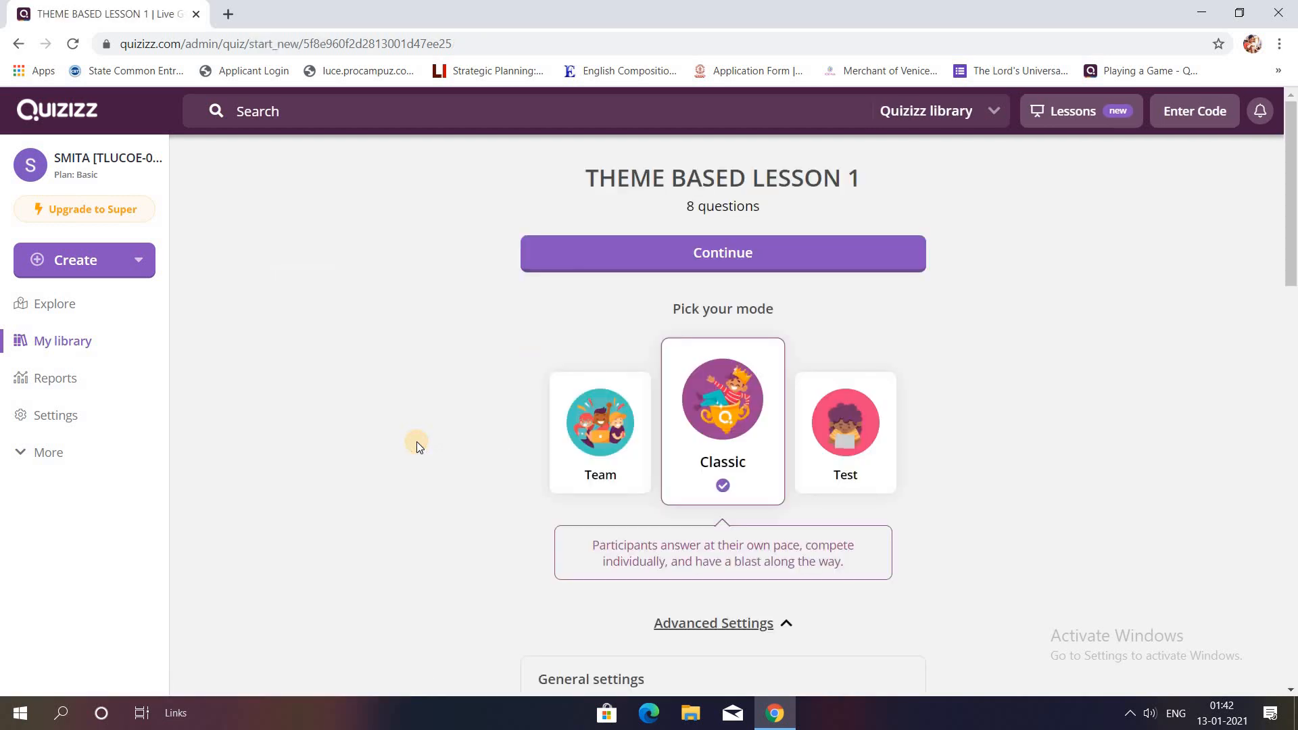
{"action": "left_click", "coordinate": [831, 254]}
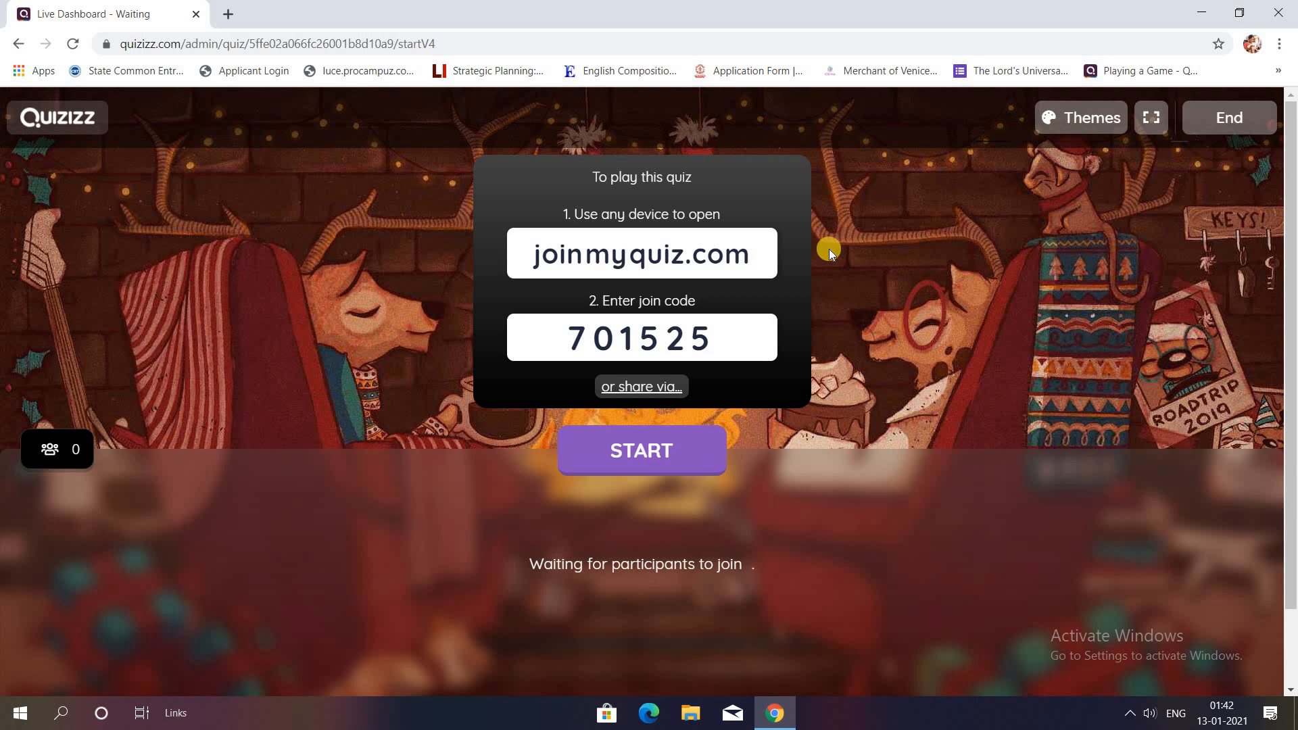
Copy the live quiz's join link from the sharing options and return to the waiting screen
{"action": "left_click", "coordinate": [610, 384]}
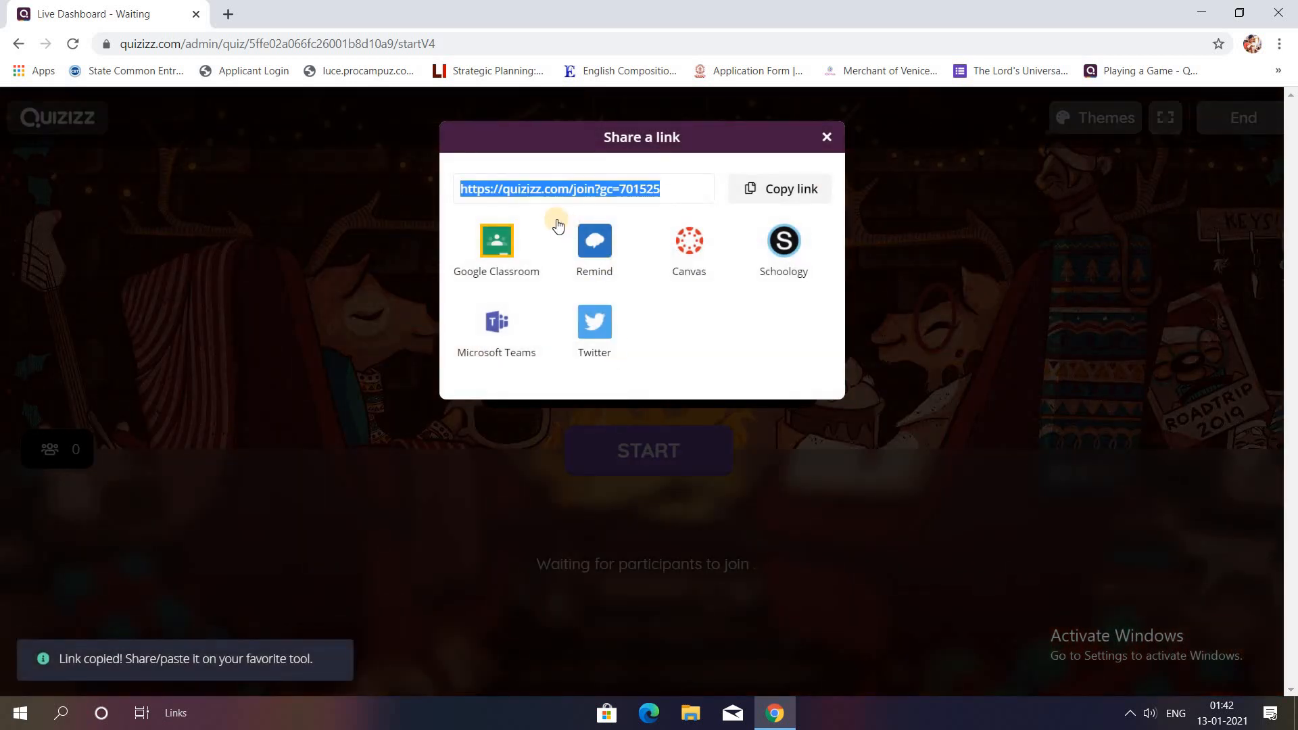
{"action": "left_click", "coordinate": [783, 192]}
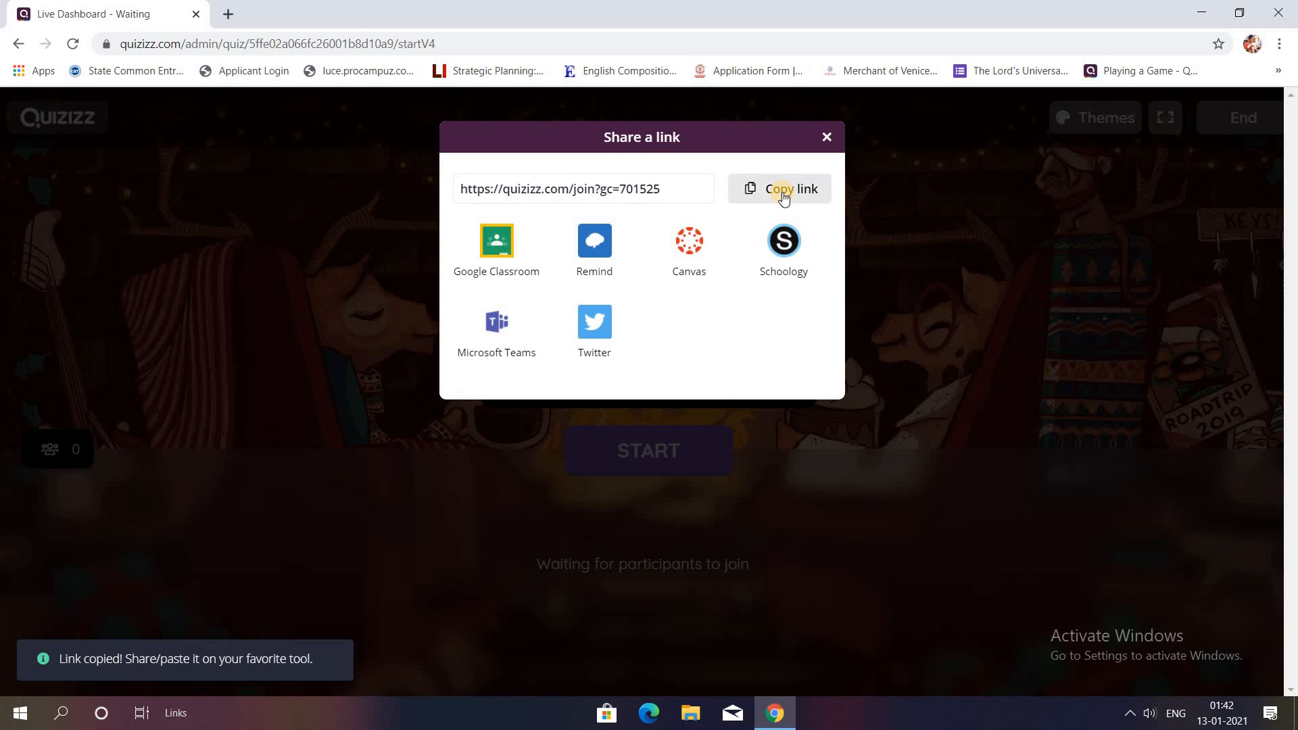
{"action": "left_click", "coordinate": [783, 193]}
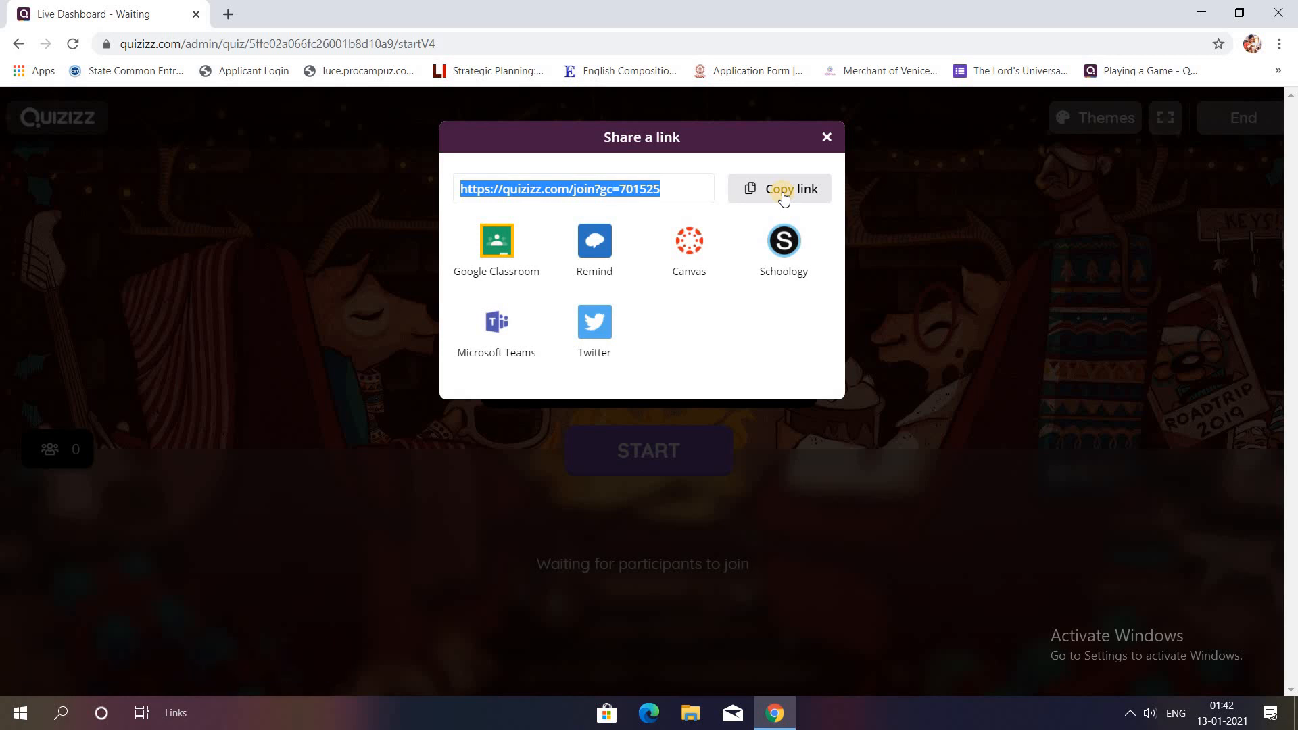
{"action": "left_click", "coordinate": [871, 216]}
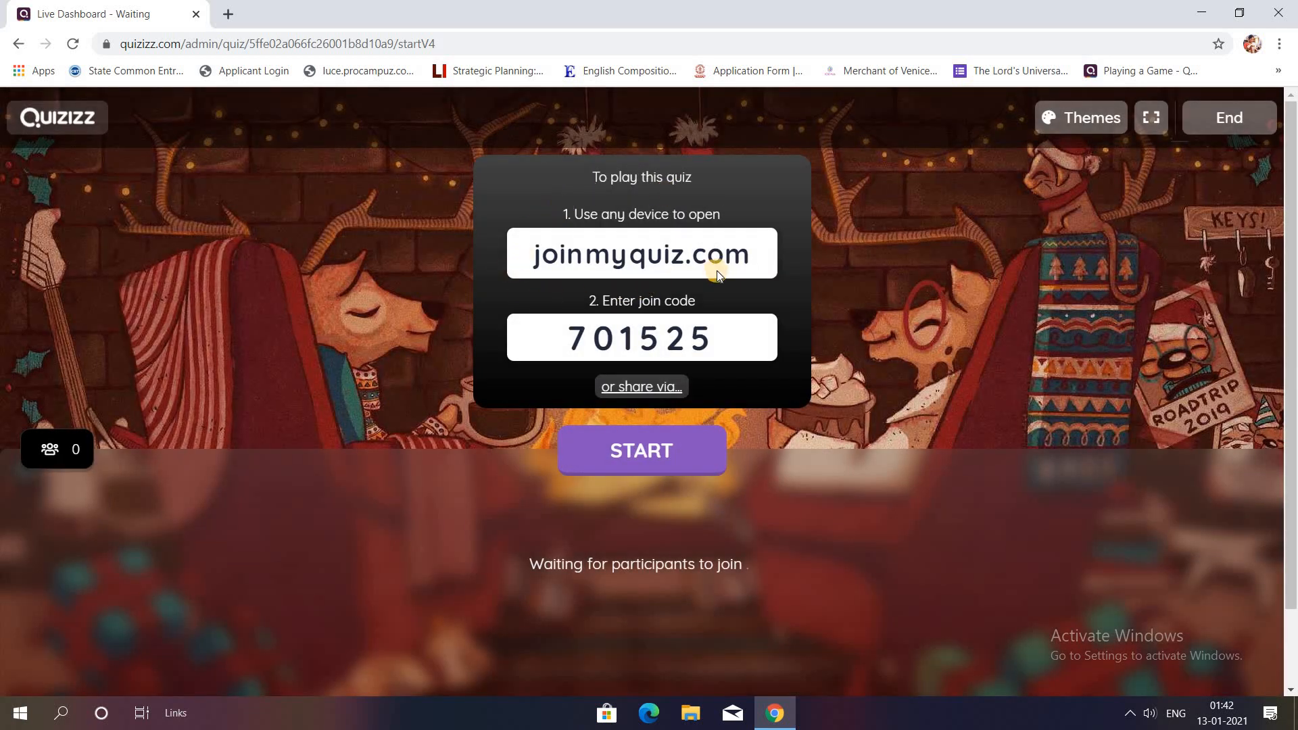